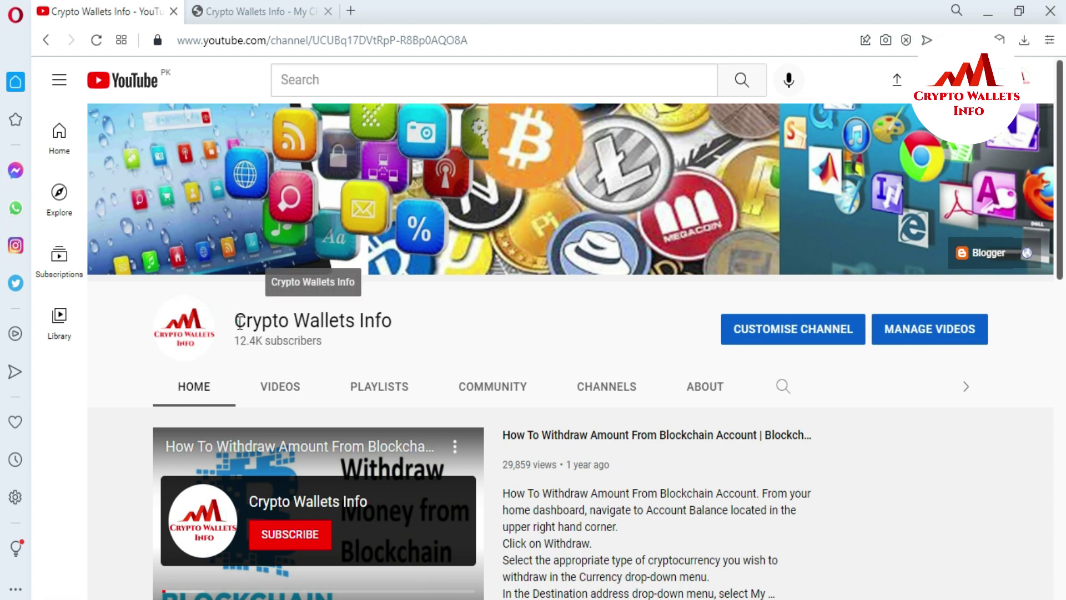
Switch over to the Crypto Wallets Info website tab.
left_click_drag(239, 321, 391, 341)
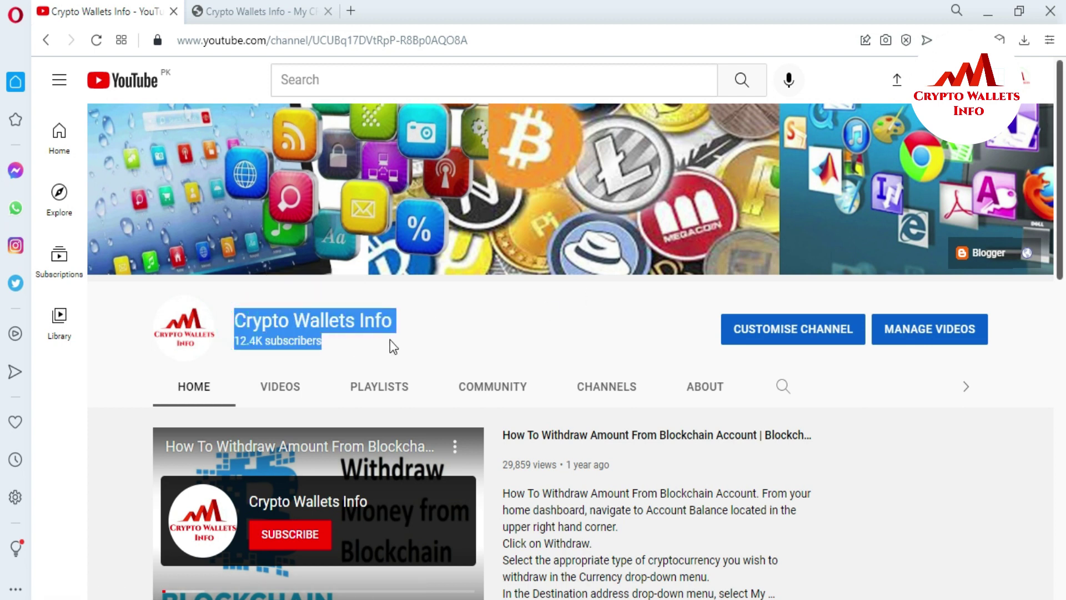
left_click(429, 331)
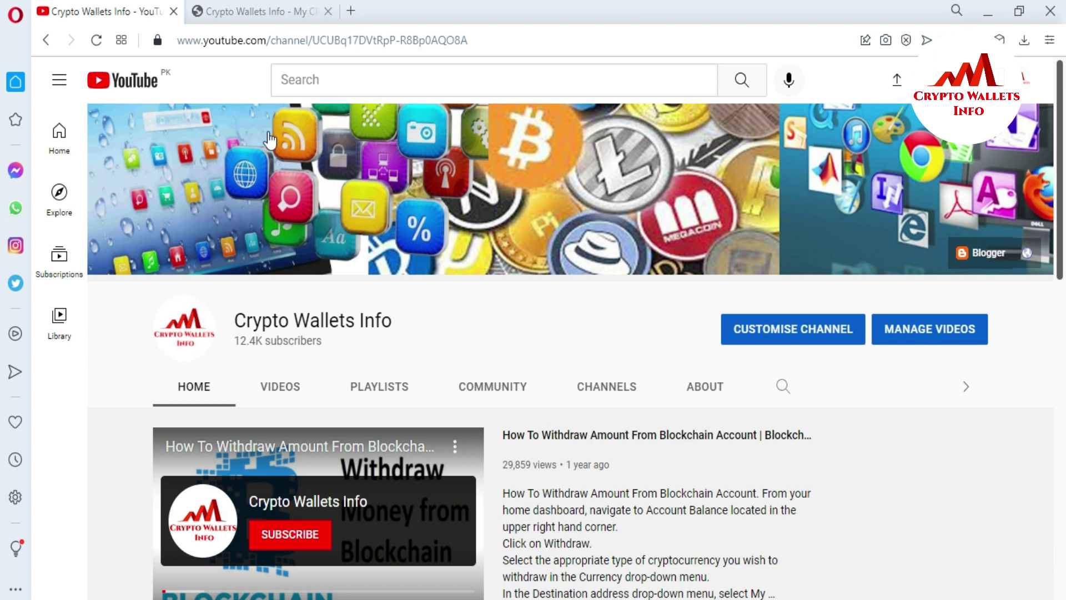
left_click(241, 13)
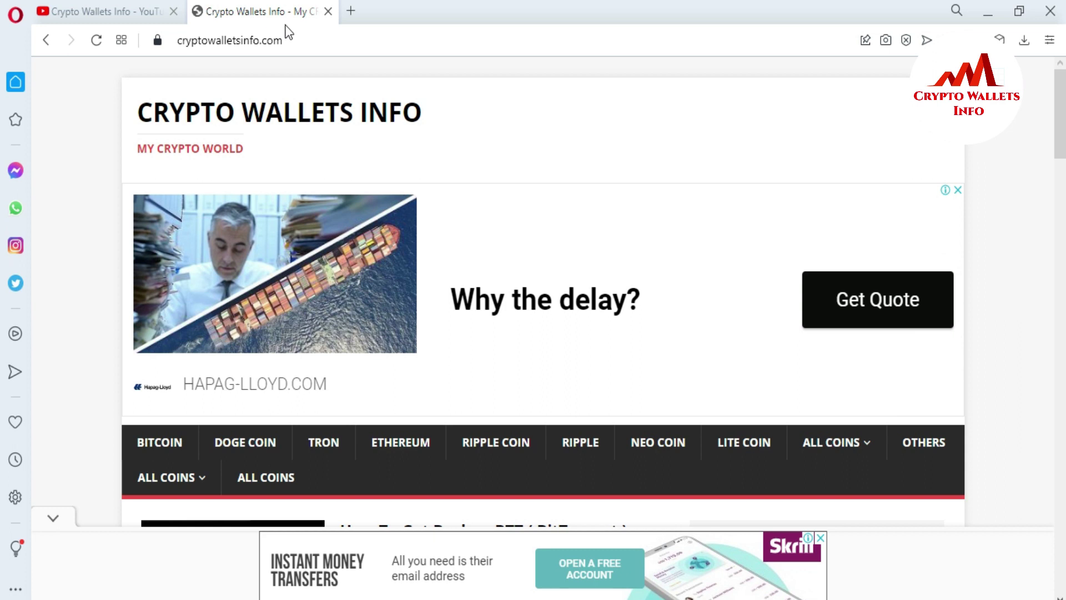
left_click(504, 7)
Unlock MetaMask with the wallet password to show Account 1 at 0 ETH.
left_click(978, 40)
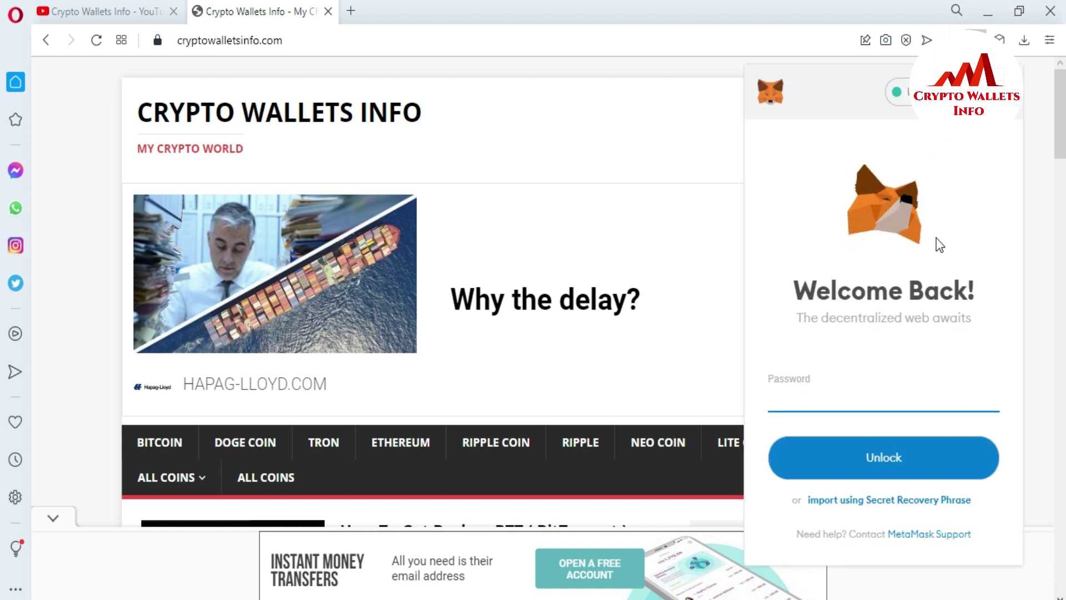
left_click(816, 397)
type("12345")
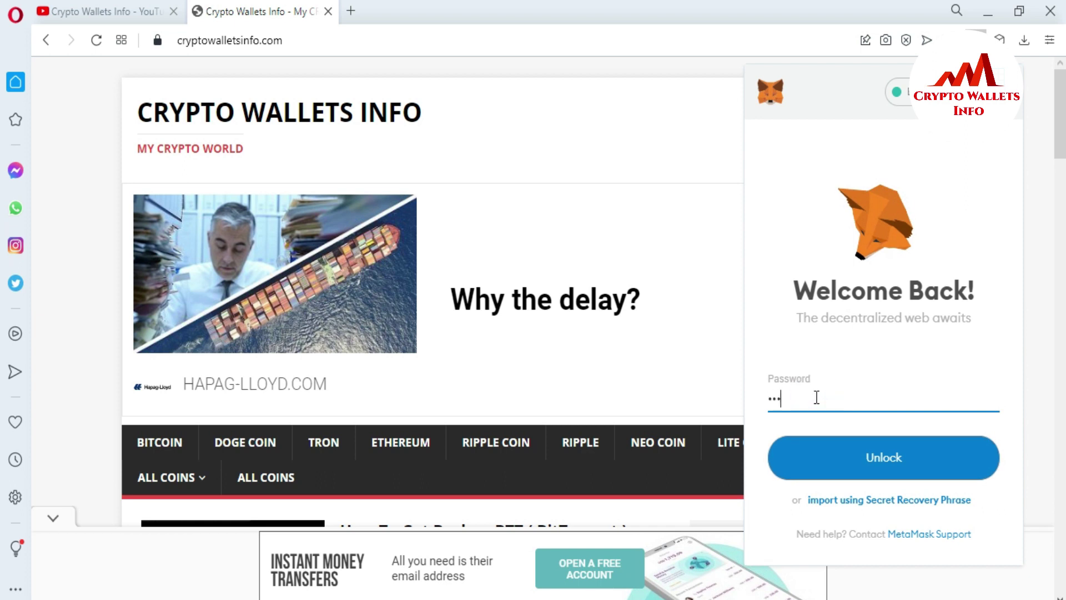
type("67890123")
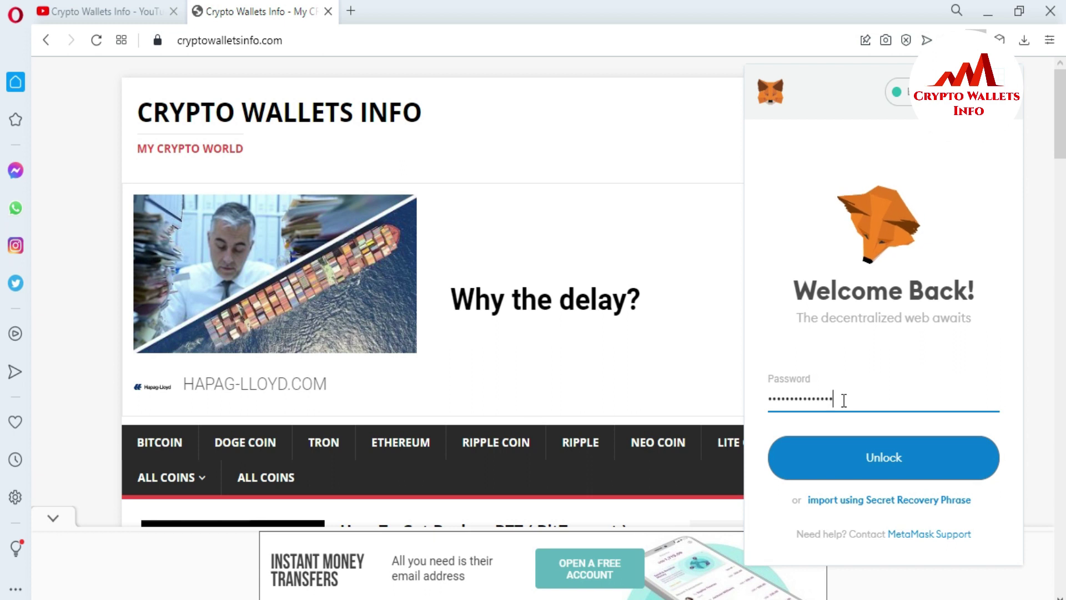
left_click(875, 462)
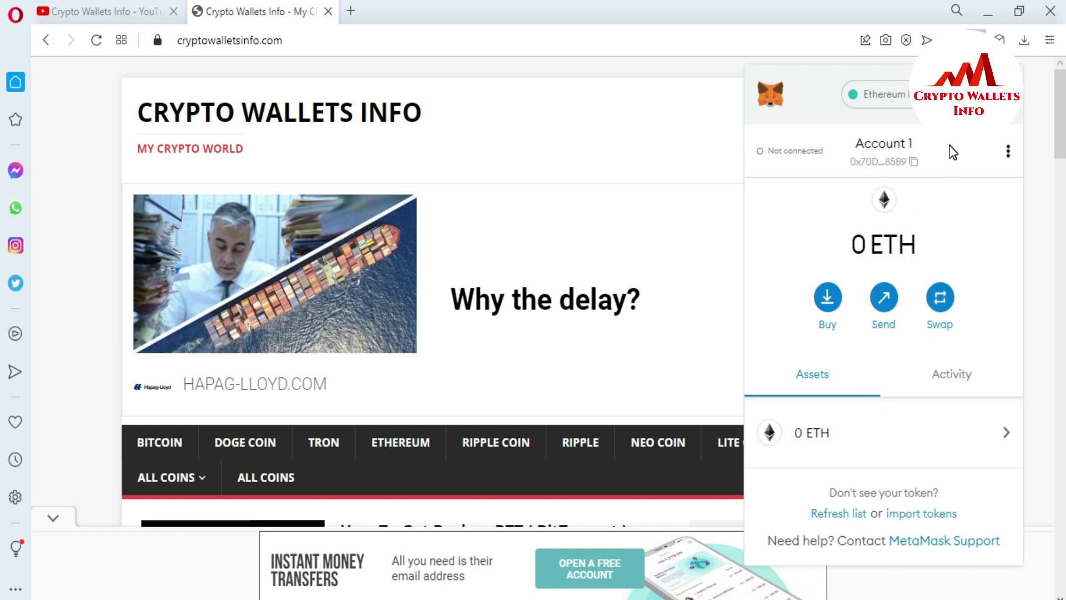
Expand MetaMask into a full browser tab and open the My Accounts list.
left_click(1009, 151)
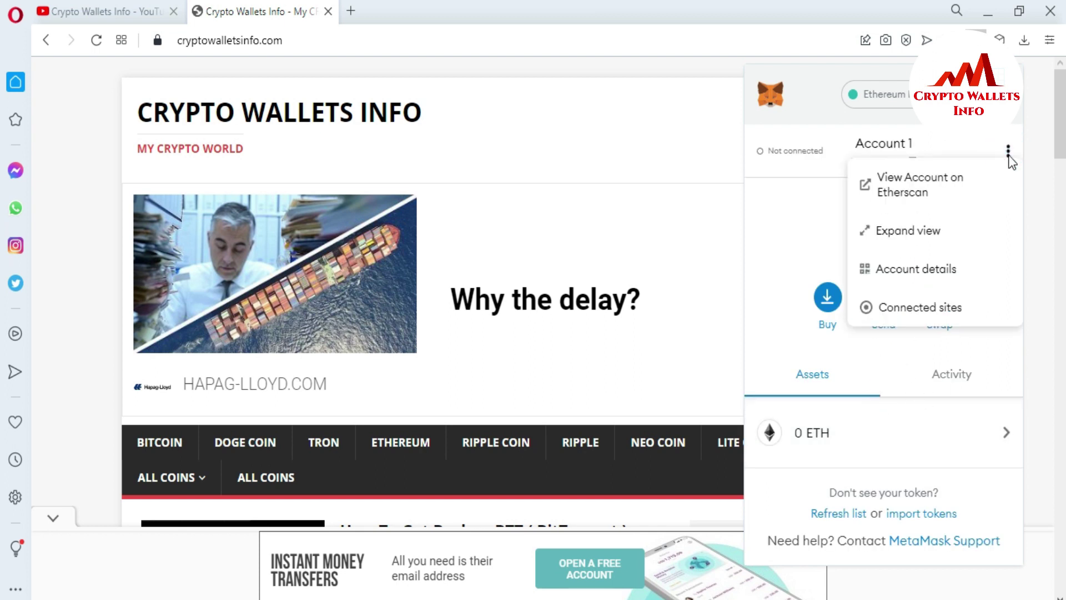
left_click(918, 231)
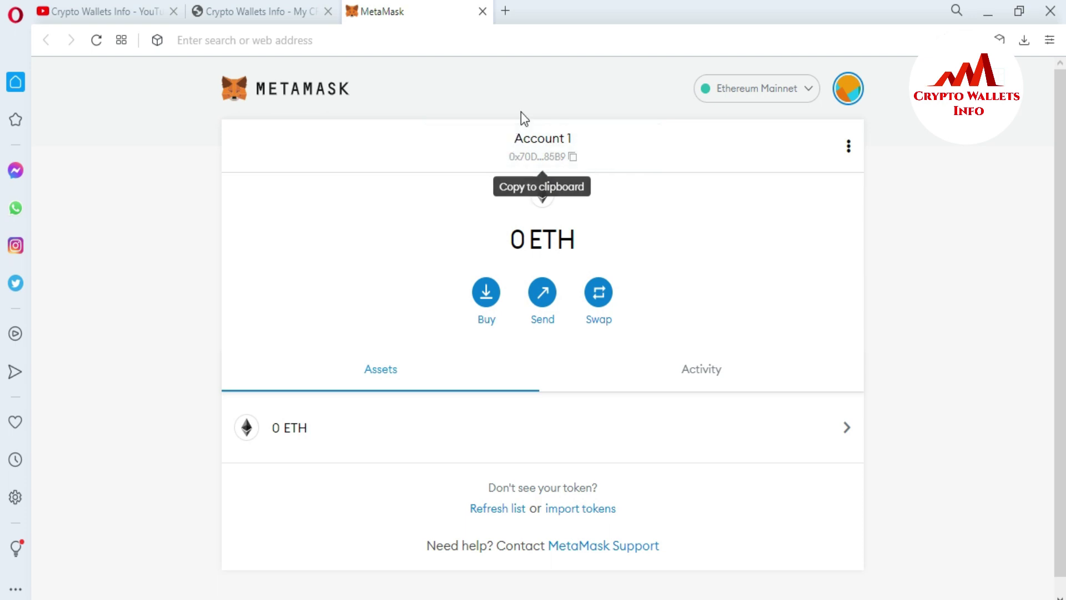
left_click(849, 89)
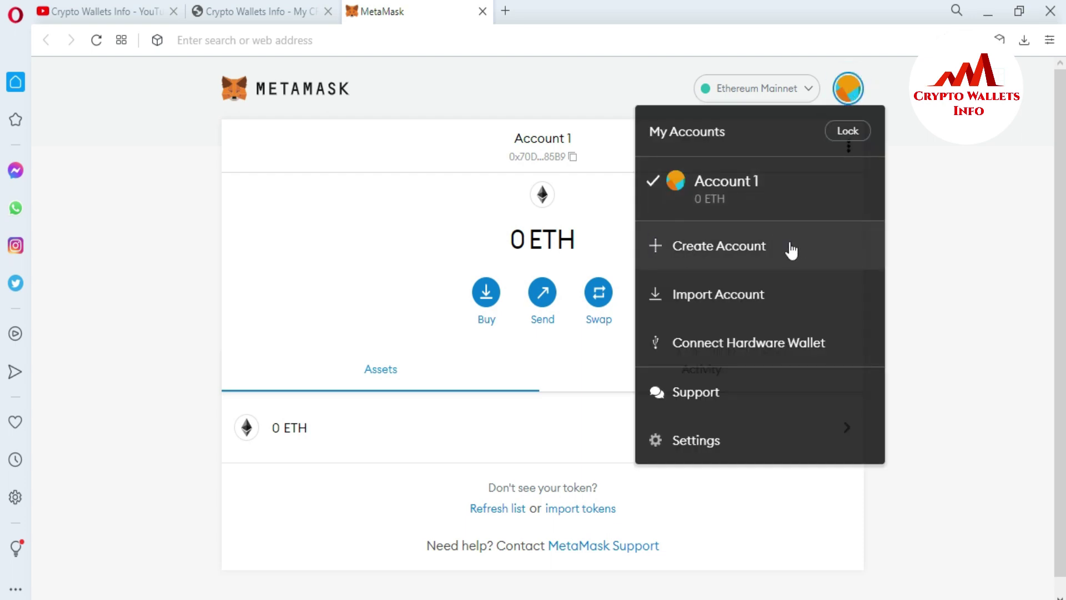
Create Account 2 with its default name and open its account details.
left_click(728, 246)
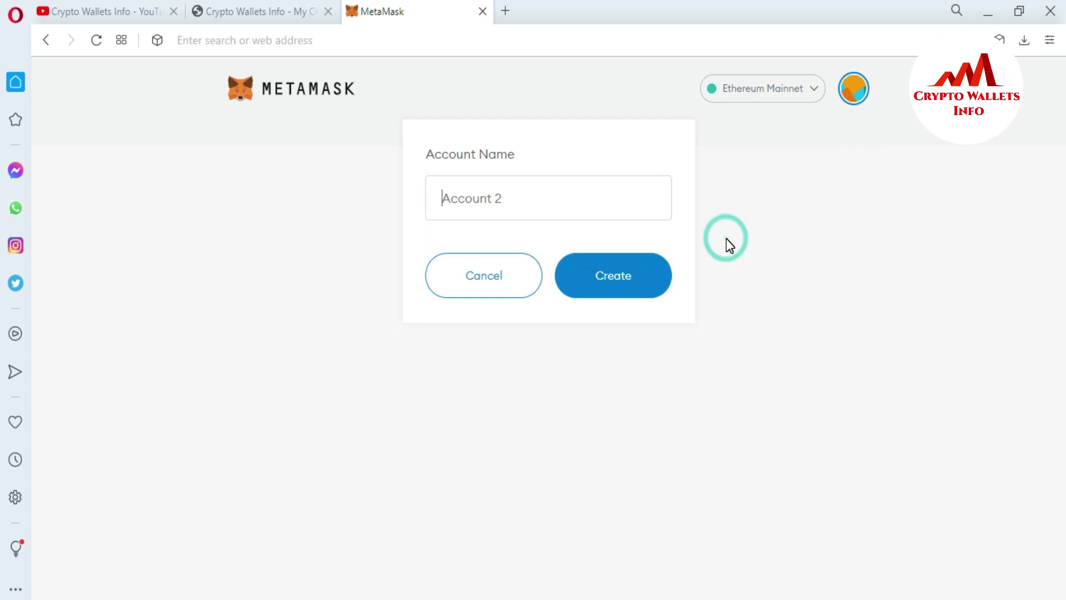
left_click(511, 196)
left_click(616, 283)
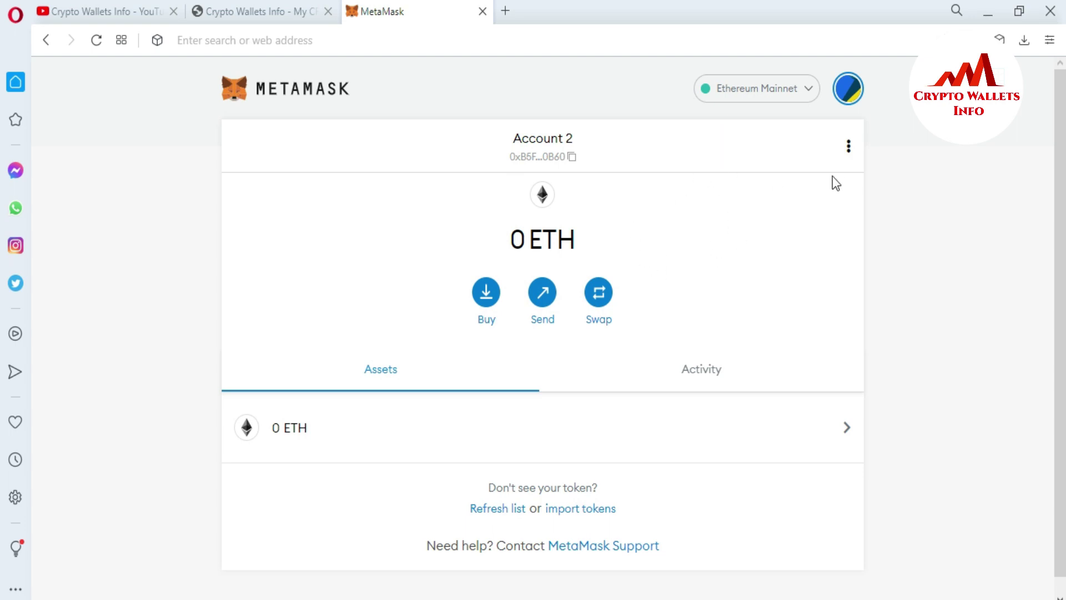
left_click(849, 146)
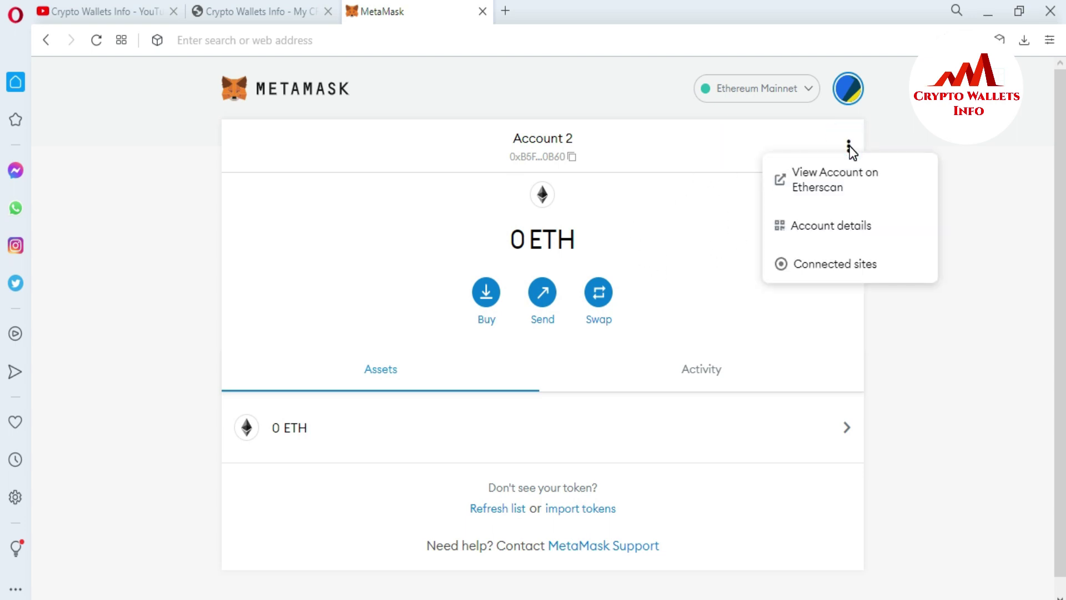
left_click(820, 228)
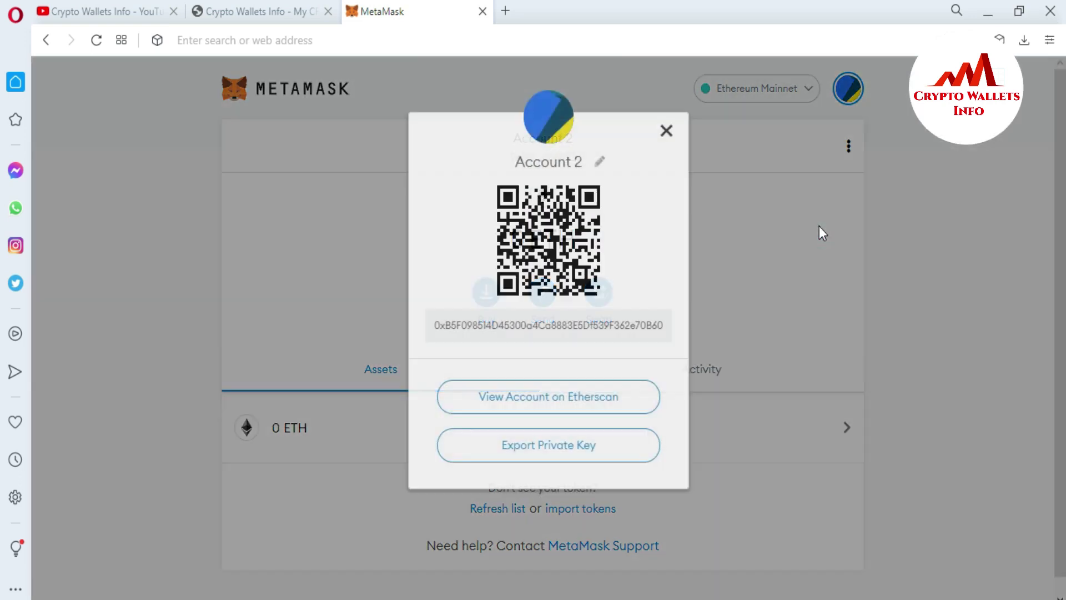
Copy Account 2's wallet address and bring the Notepad notes into view.
double_click(639, 323)
left_click(638, 324)
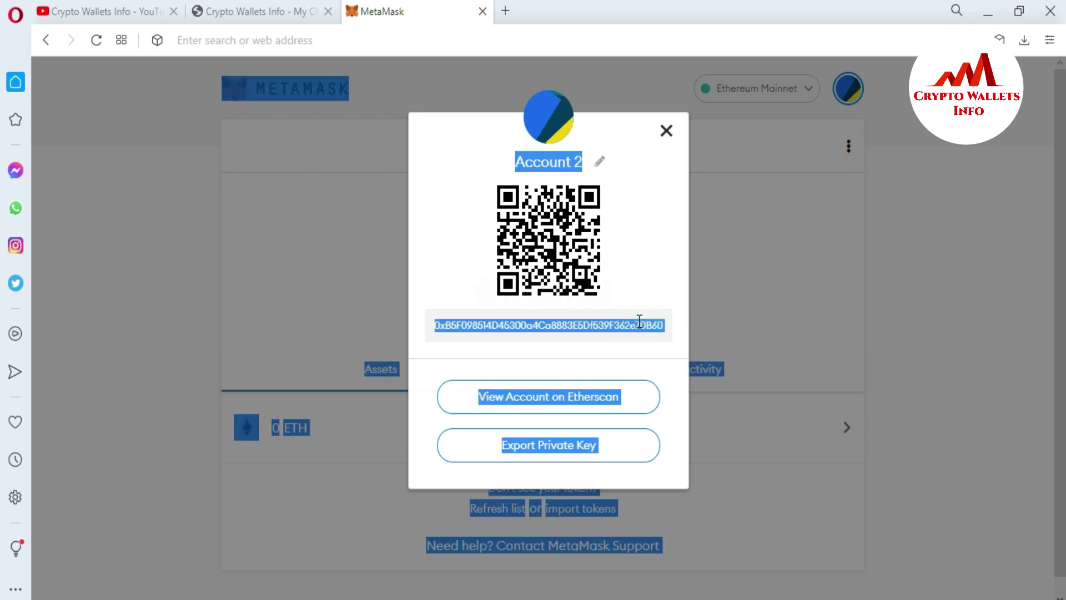
left_click(639, 322)
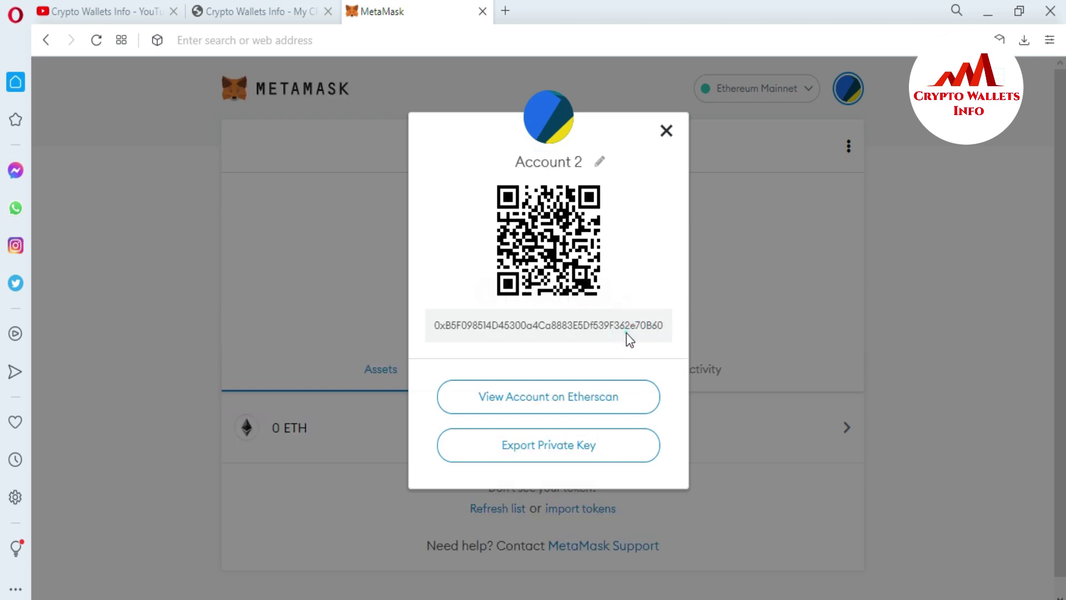
double_click(627, 333)
key("ctrl+c")
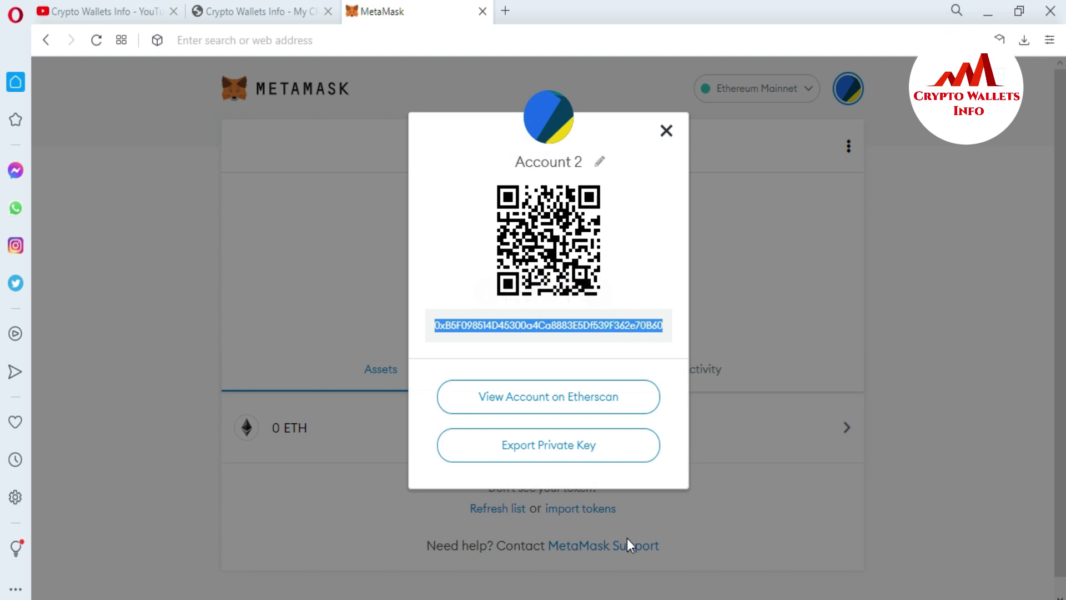
key("alt+Tab")
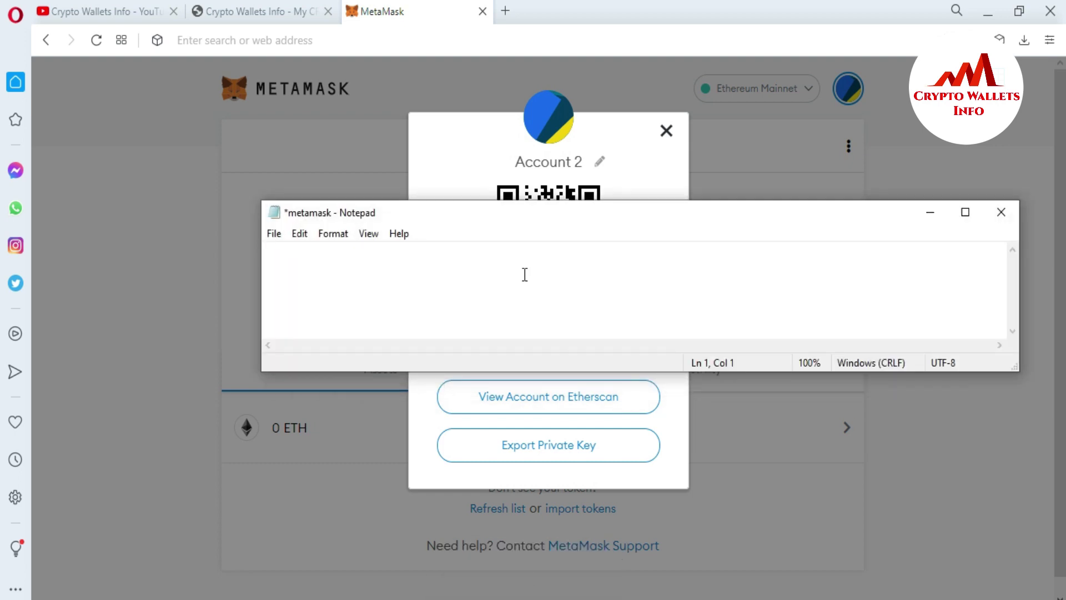
left_click(529, 206)
left_click_drag(532, 220, 614, 380)
Type the heading 'MetaMask Account no 2', paste the address beneath, then begin exporting the private key.
type("MetaMask Acc")
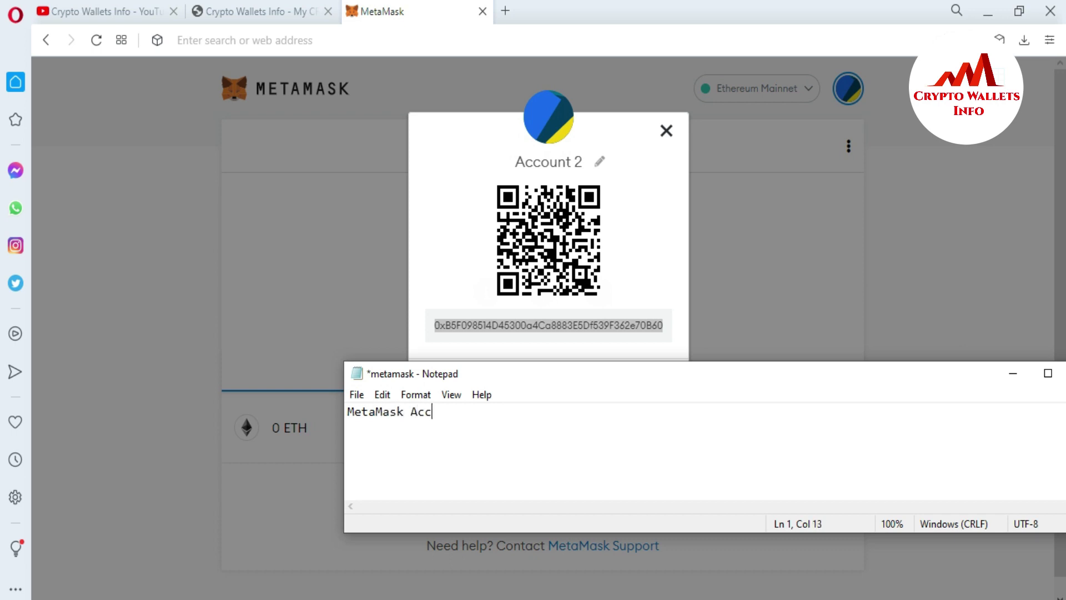
type("ount b")
key("BackSpace")
type("no 2")
key("Return")
key("Return")
key("ctrl+v")
key("Return")
key("Return")
key("Return")
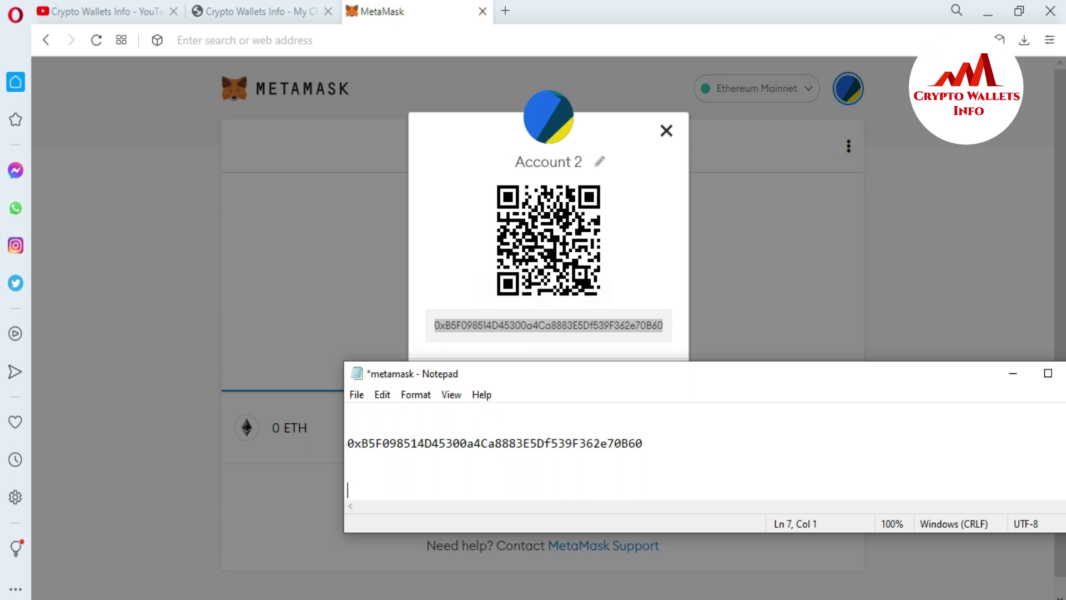
left_click(432, 289)
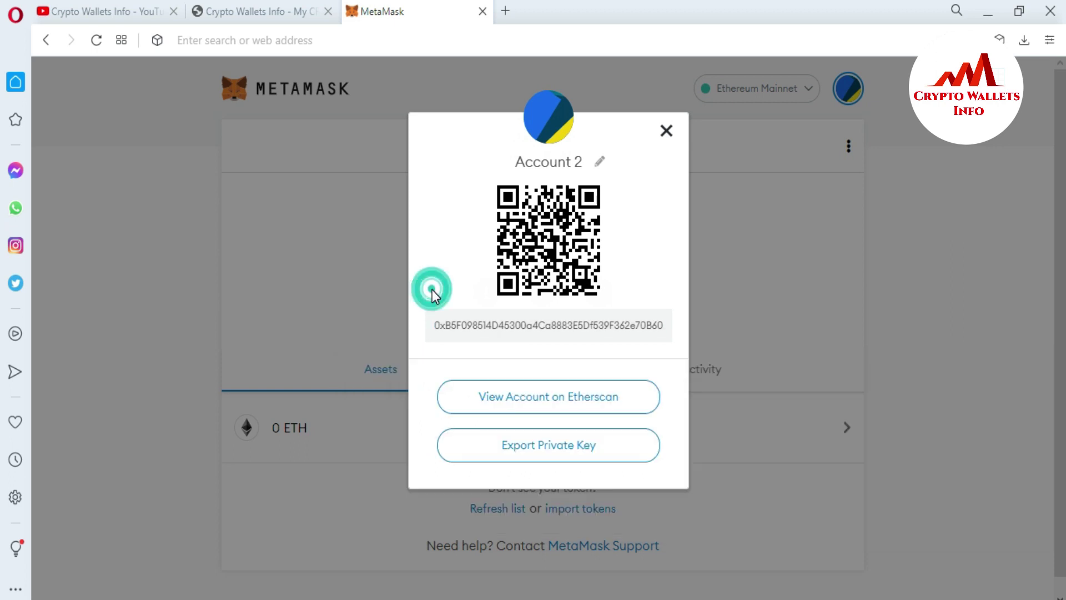
left_click(533, 451)
Confirm the wallet password to reveal Account 2's private key, copy it, and return to the notes.
left_click(509, 326)
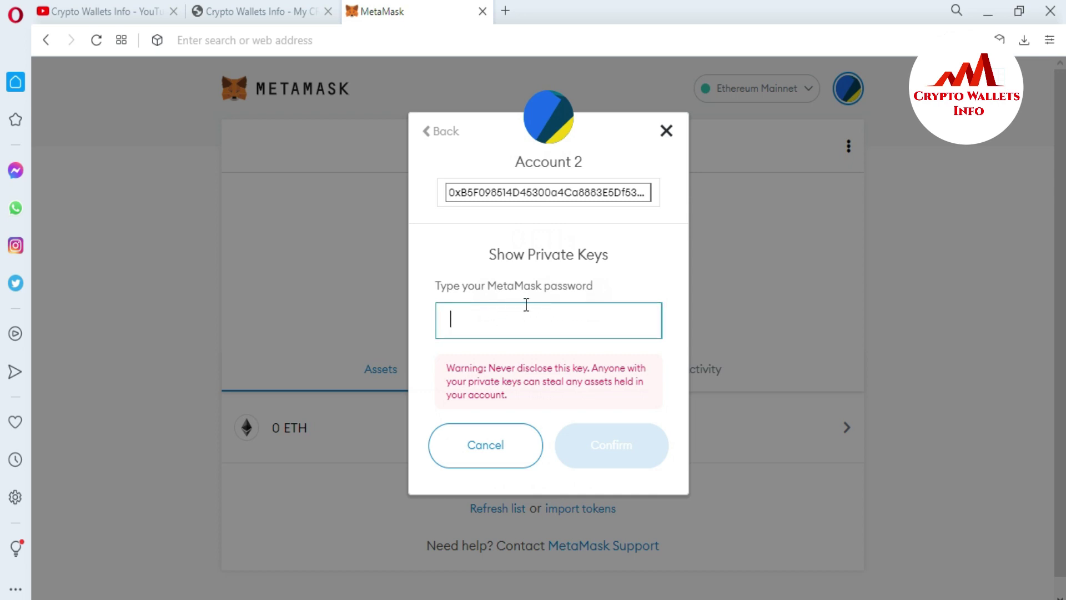
left_click(521, 307)
type("aaaaaa")
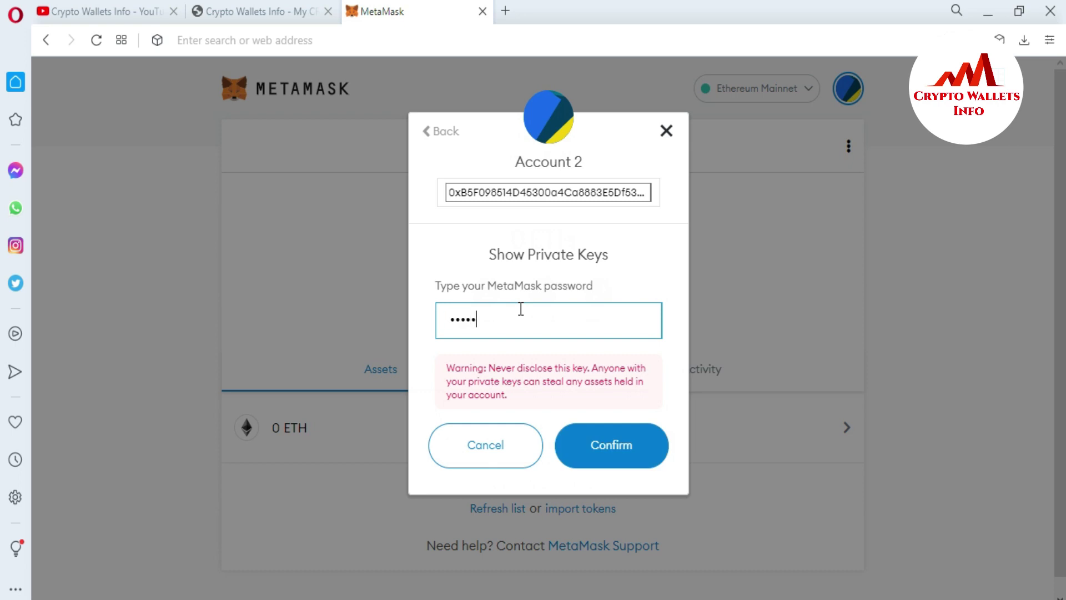
type("aaaaaaaaa")
left_click(612, 470)
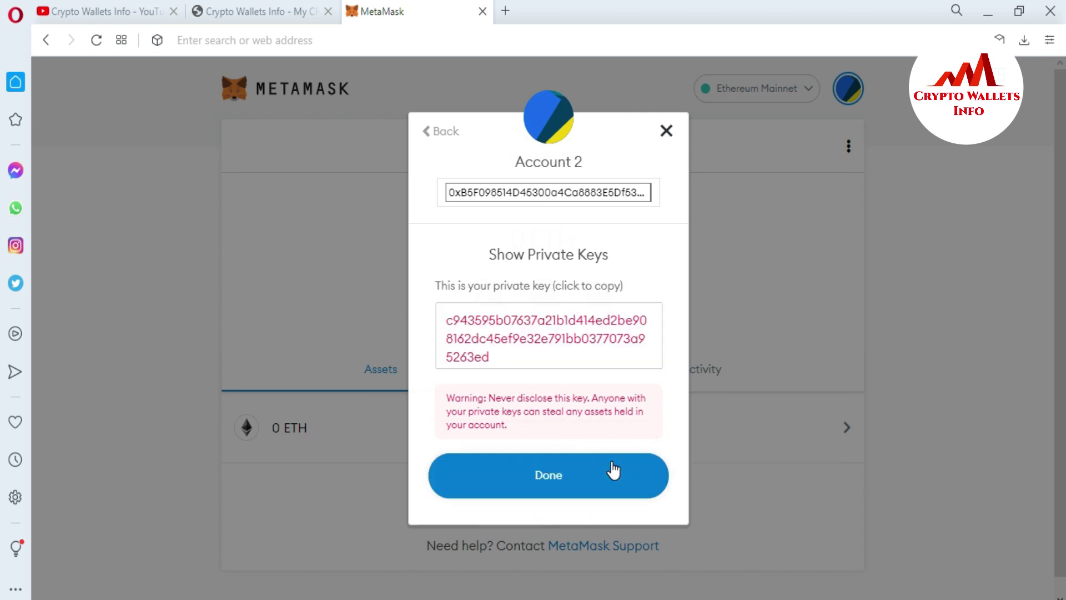
left_click(509, 358)
key("ctrl+c")
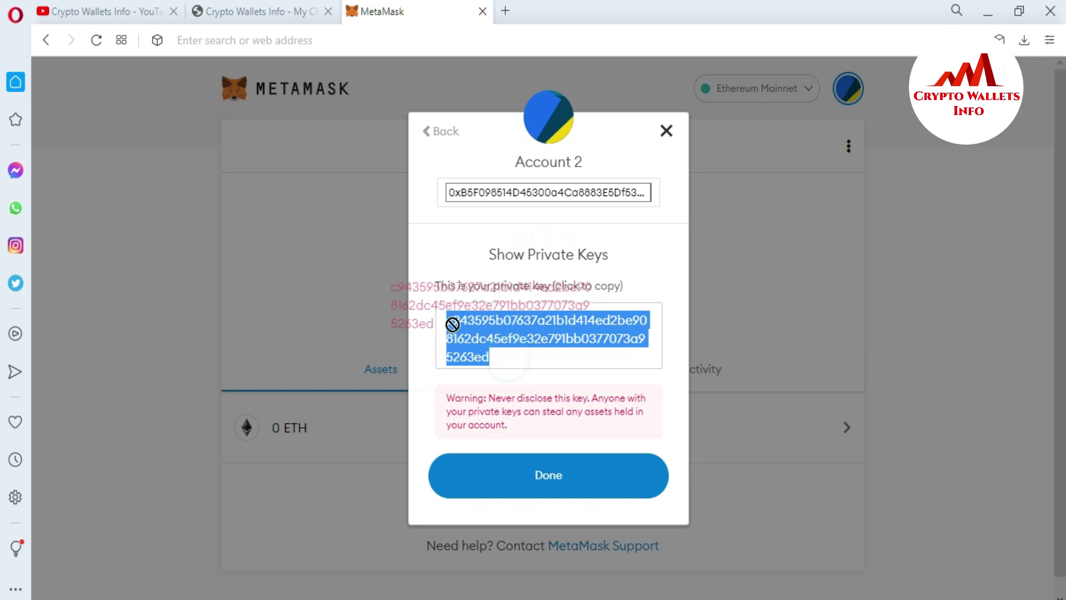
left_click(497, 356)
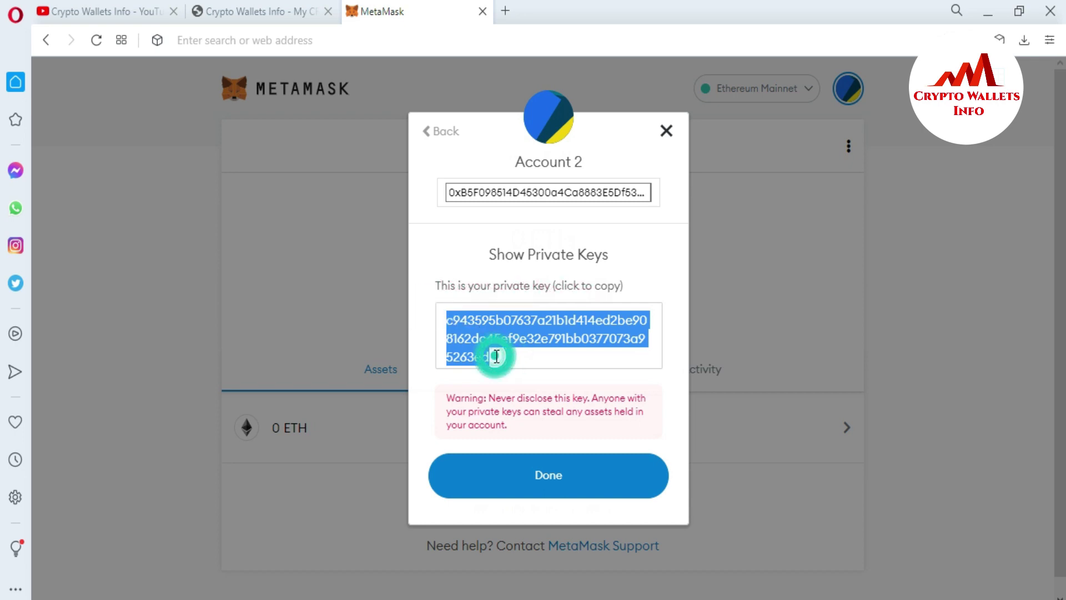
left_click(516, 359)
left_click(516, 358)
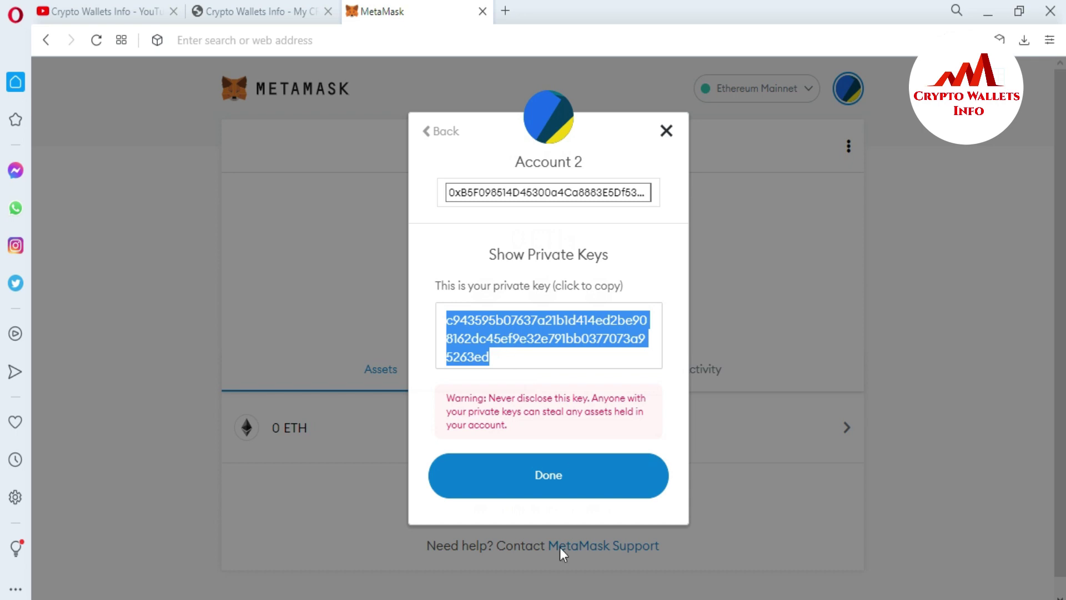
key("alt+Tab")
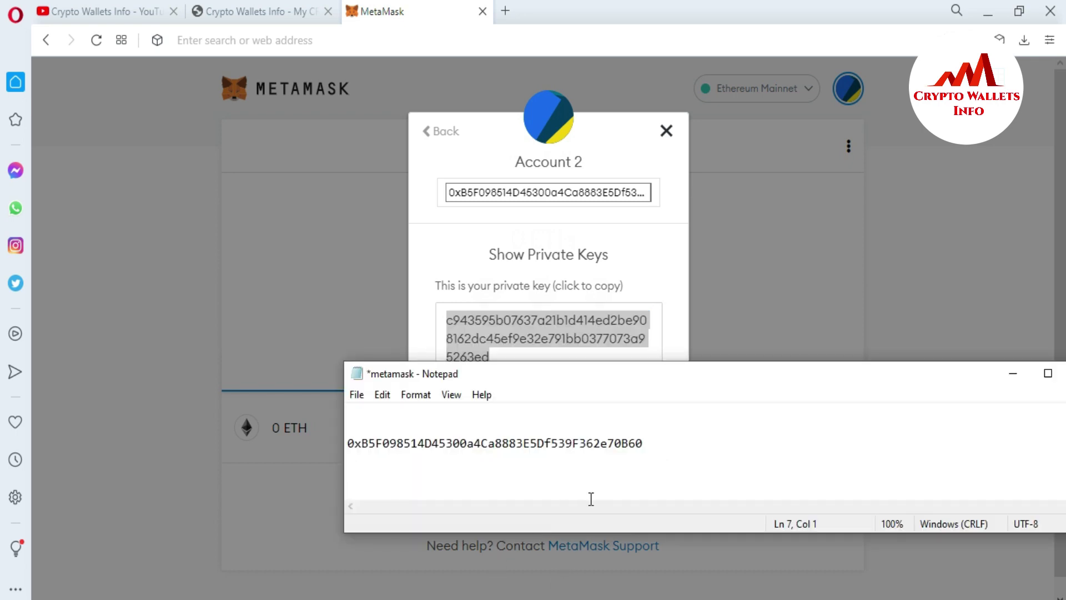
Paste Account 2's private key into the notes and resize the Notepad window.
key("ctrl+v")
left_click_drag(578, 369, 400, 199)
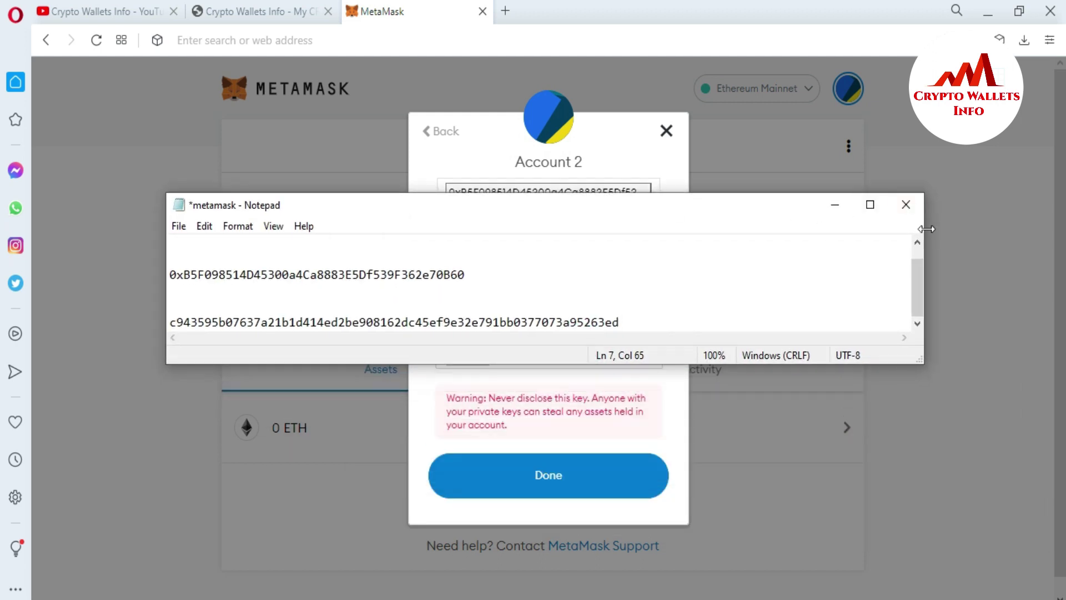
left_click_drag(926, 228, 768, 229)
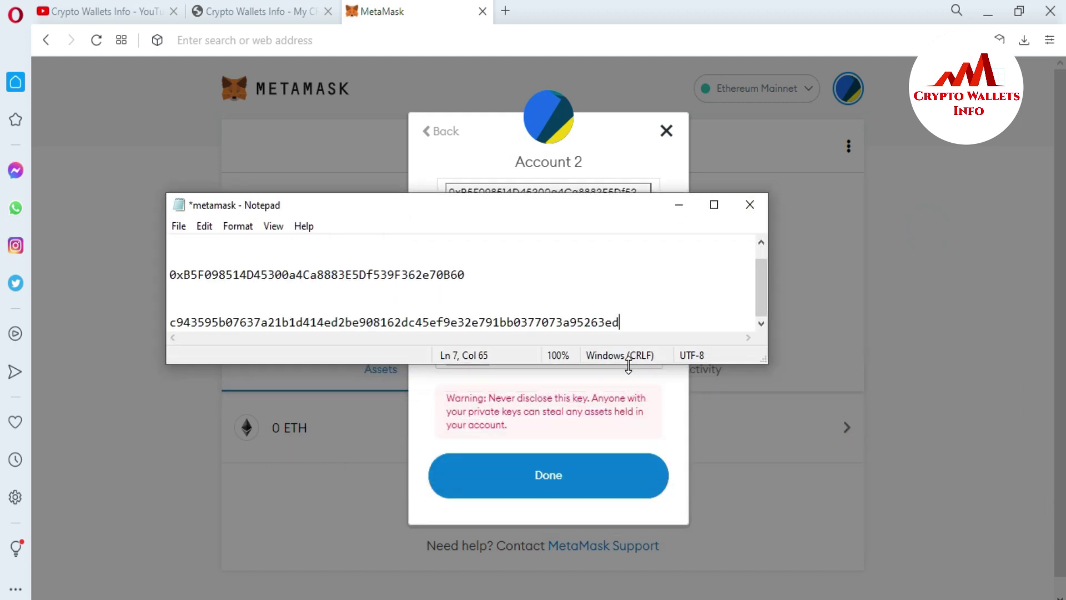
left_click_drag(629, 364, 630, 594)
double_click(630, 594)
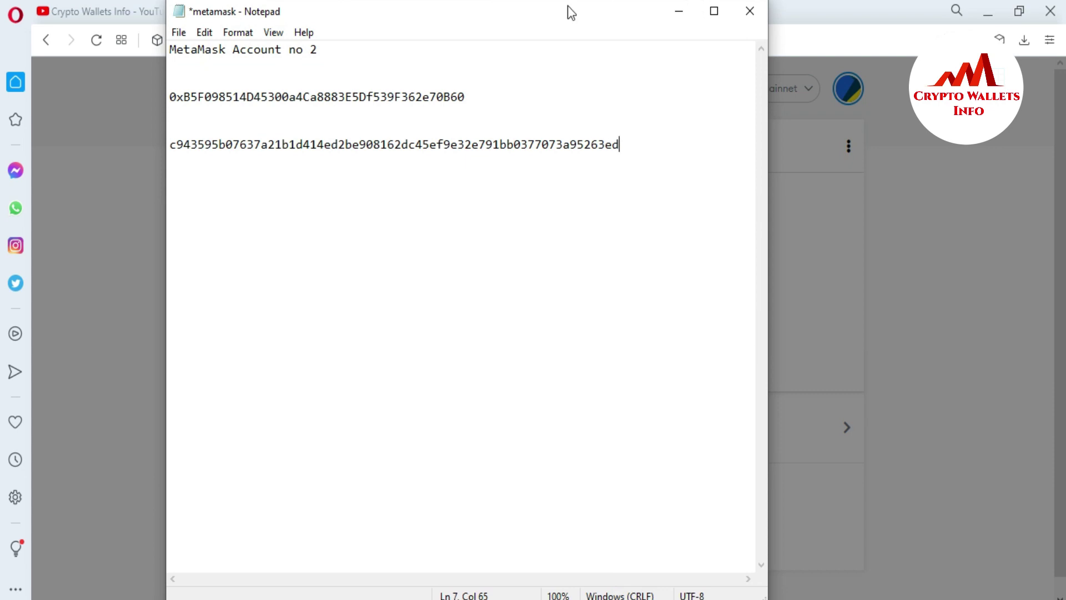
left_click_drag(567, 8, 590, 100)
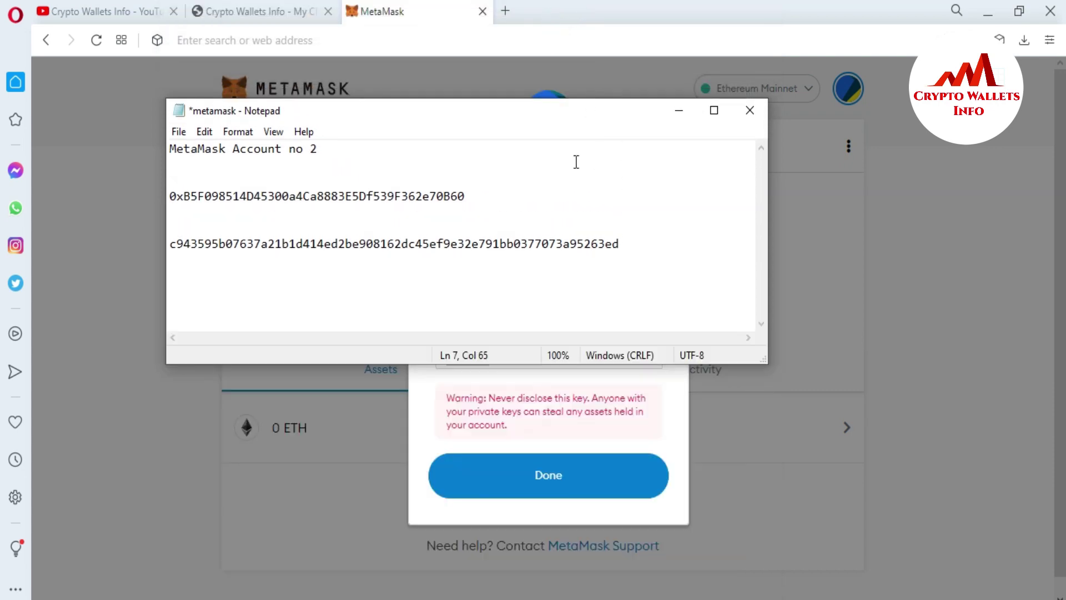
Add a row of = signs as a separator, then the heading 'Metamask account 3'.
key("Return")
key("Return")
key("Return")
type("=======================================")
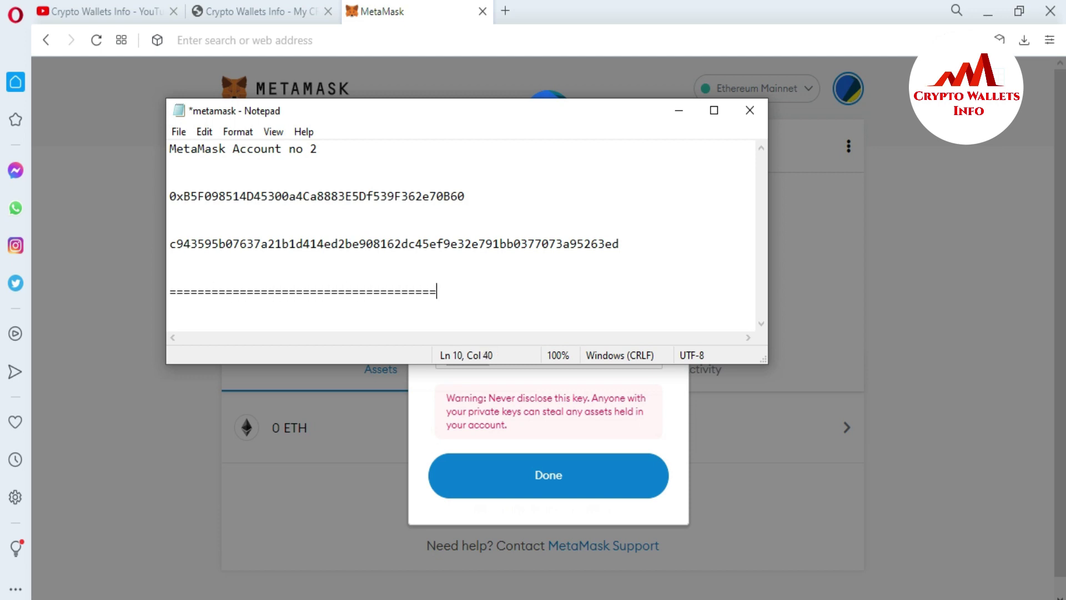
type("======================")
key("Return")
key("Return")
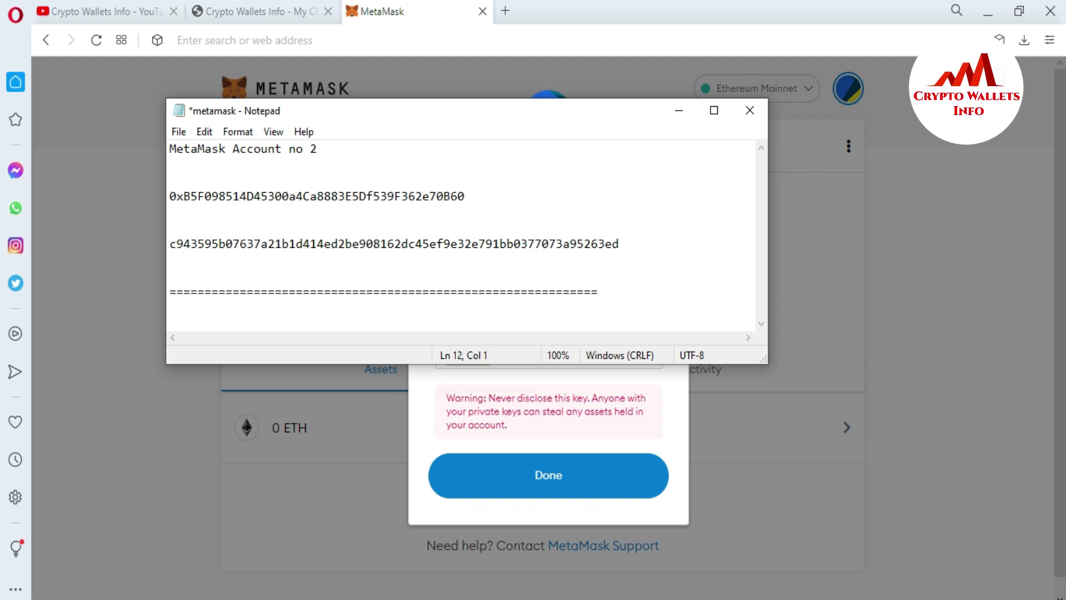
type("ETH")
key("BackSpace")
key("BackSpace")
key("BackSpace")
type("Meta")
key("BackSpace")
type("mask account 3")
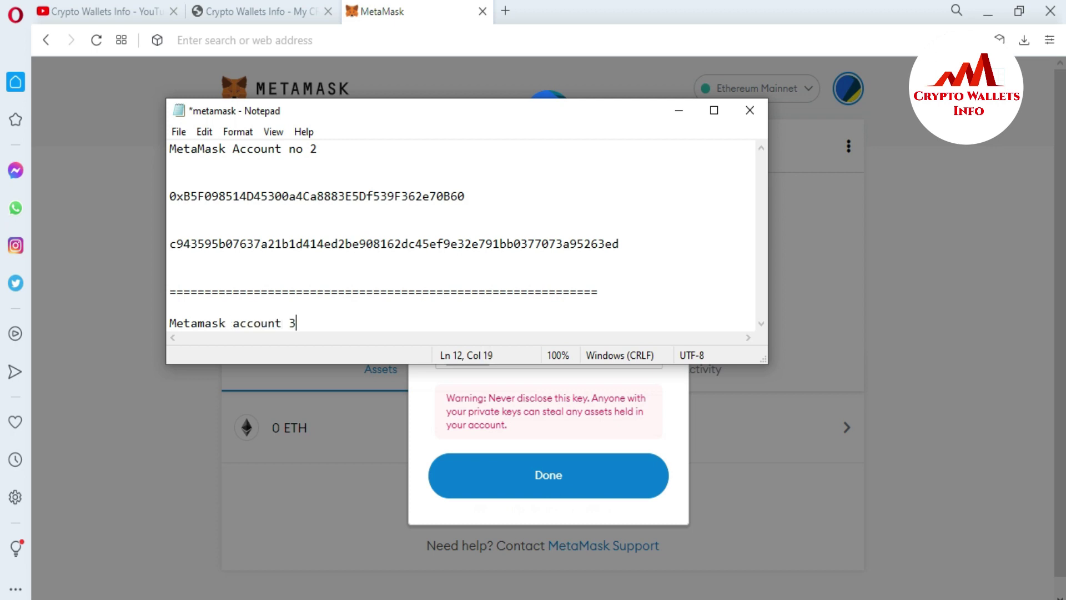
key("Return")
key("Return")
left_click(637, 425)
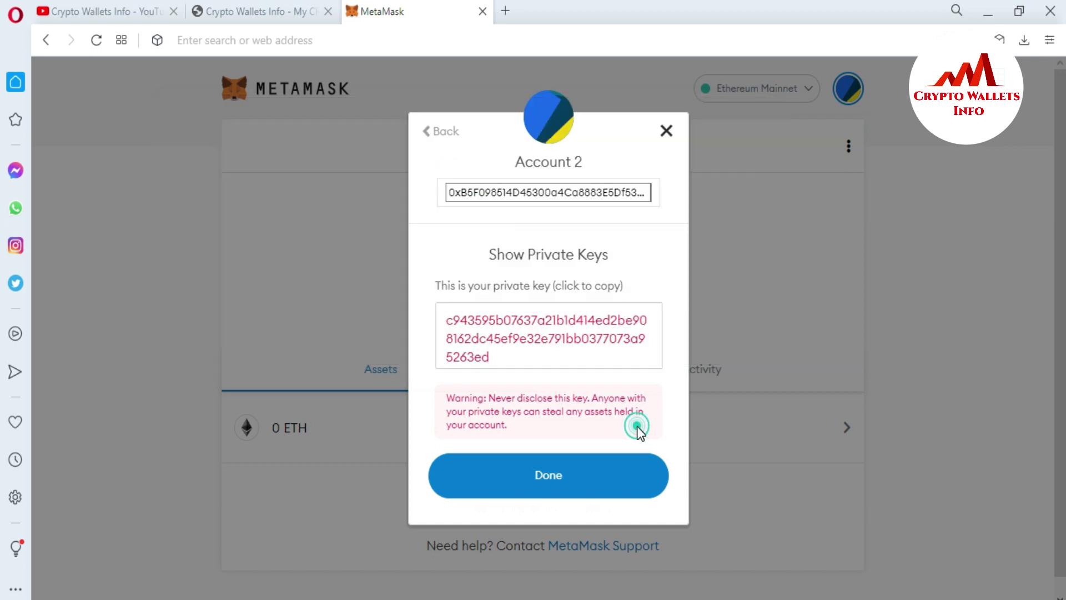
Close the key window, create Account 3 with its default name, and open its options.
left_click(548, 469)
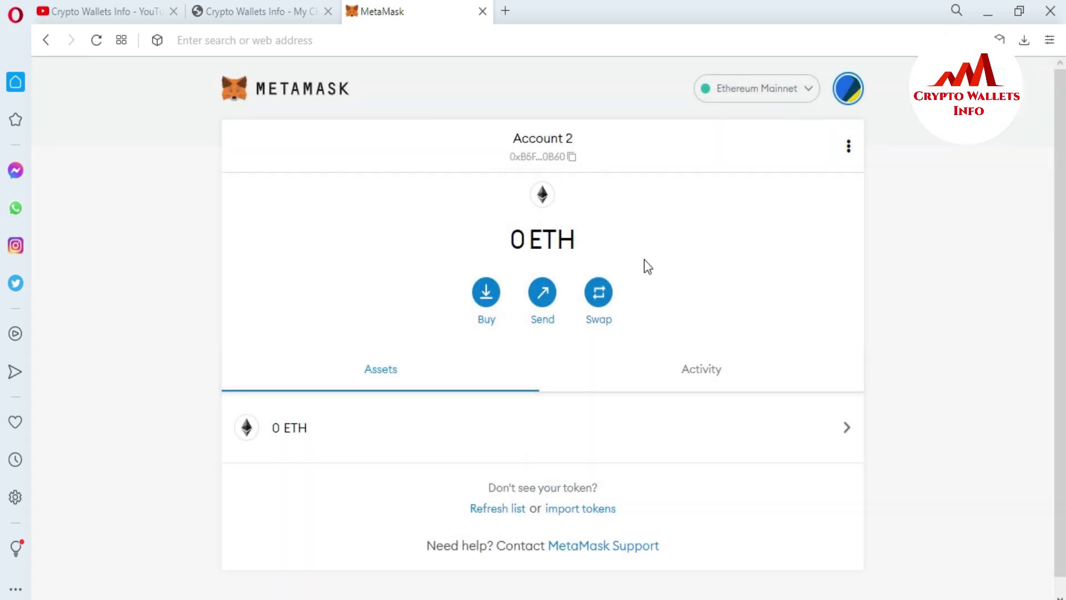
left_click(846, 87)
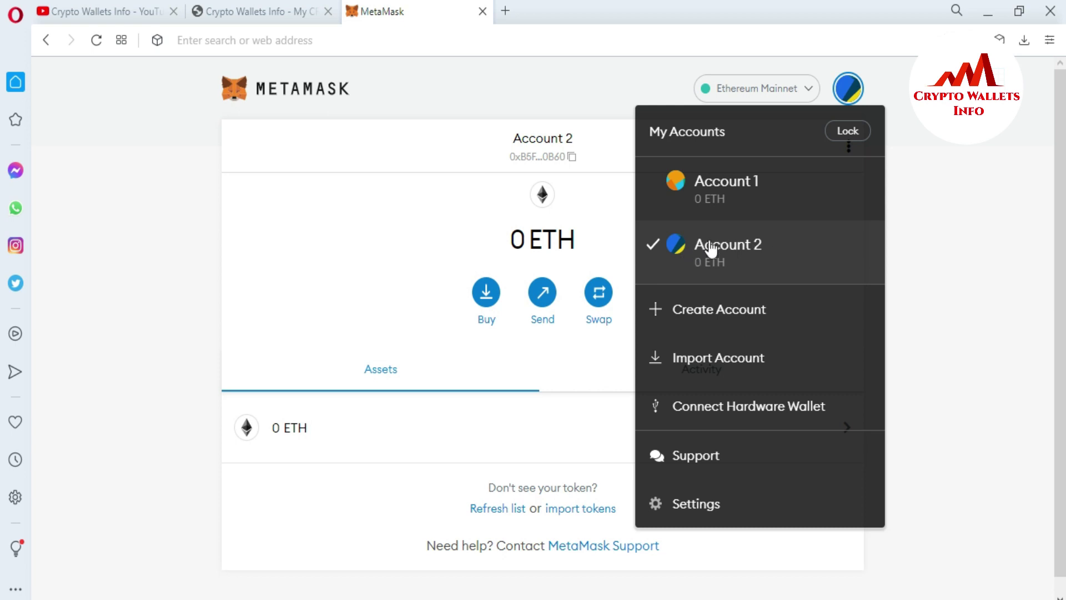
left_click(686, 320)
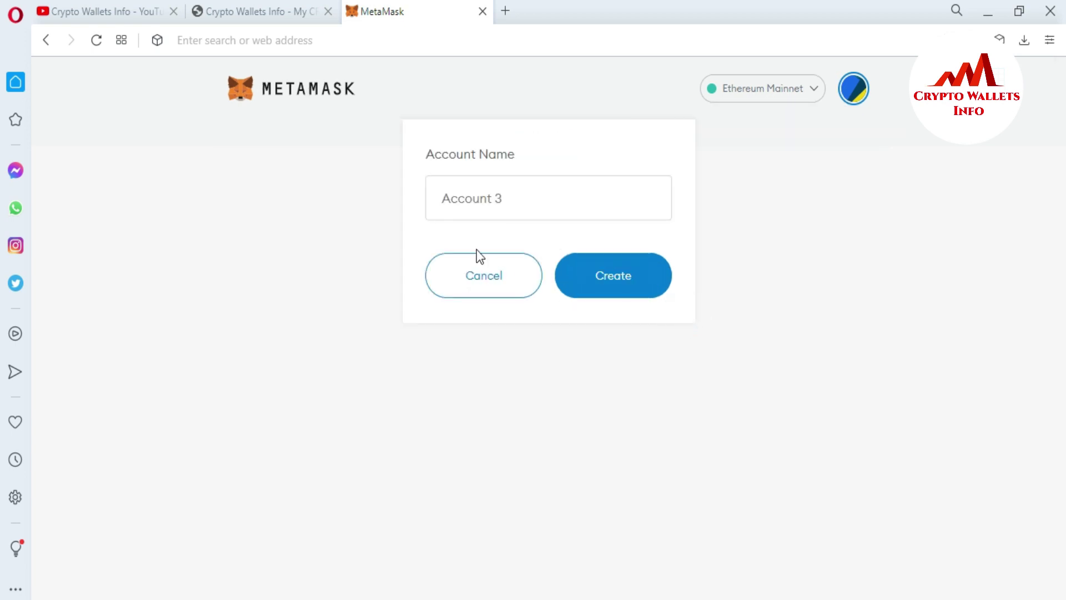
left_click(469, 201)
left_click(610, 277)
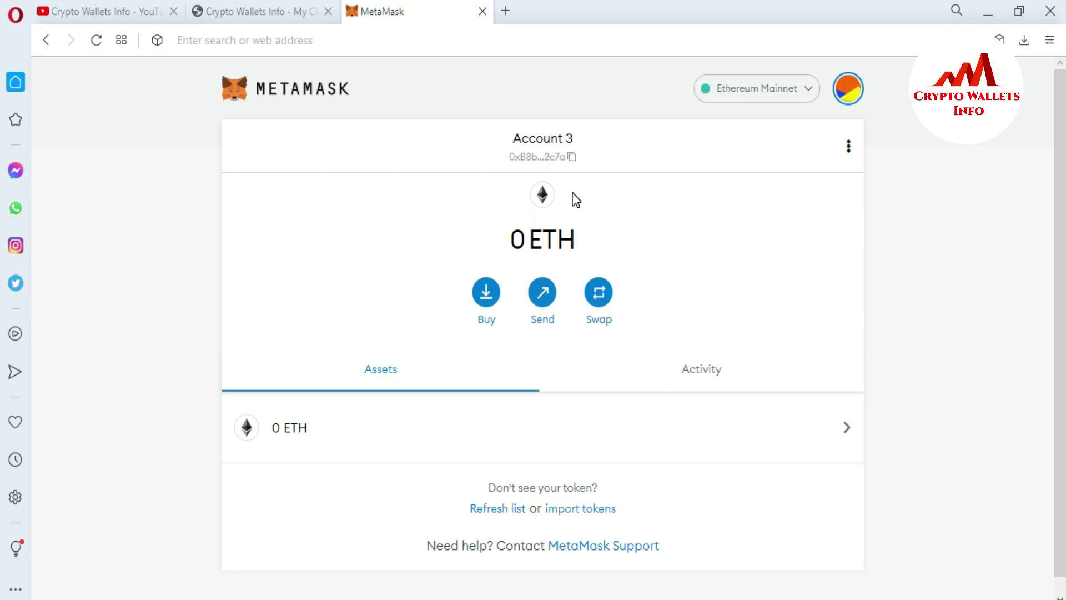
left_click(849, 146)
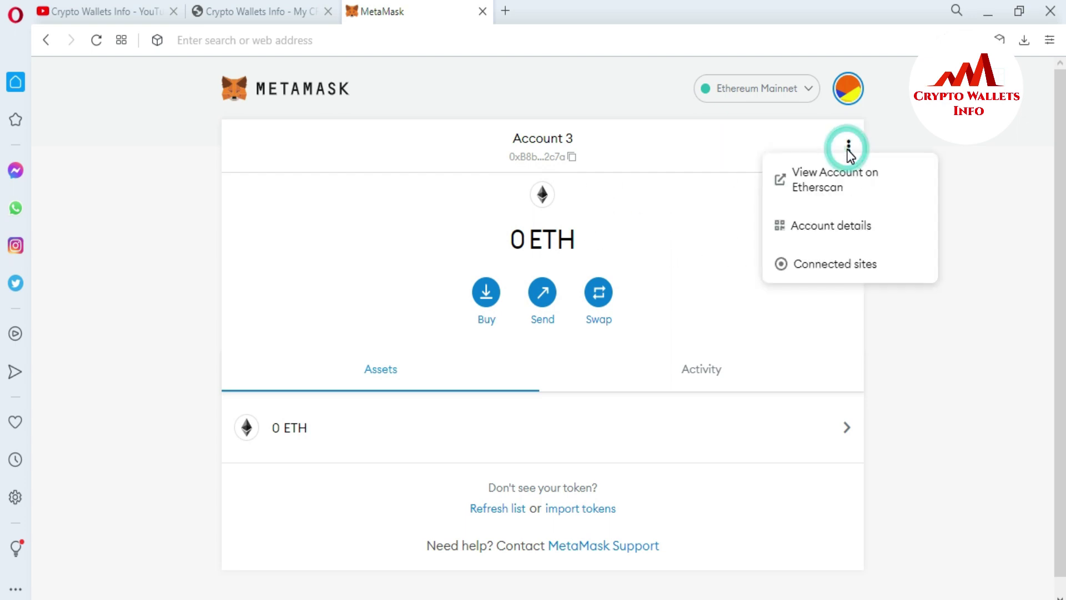
Copy Account 3's address from its details and paste it under the account 3 heading.
left_click(815, 225)
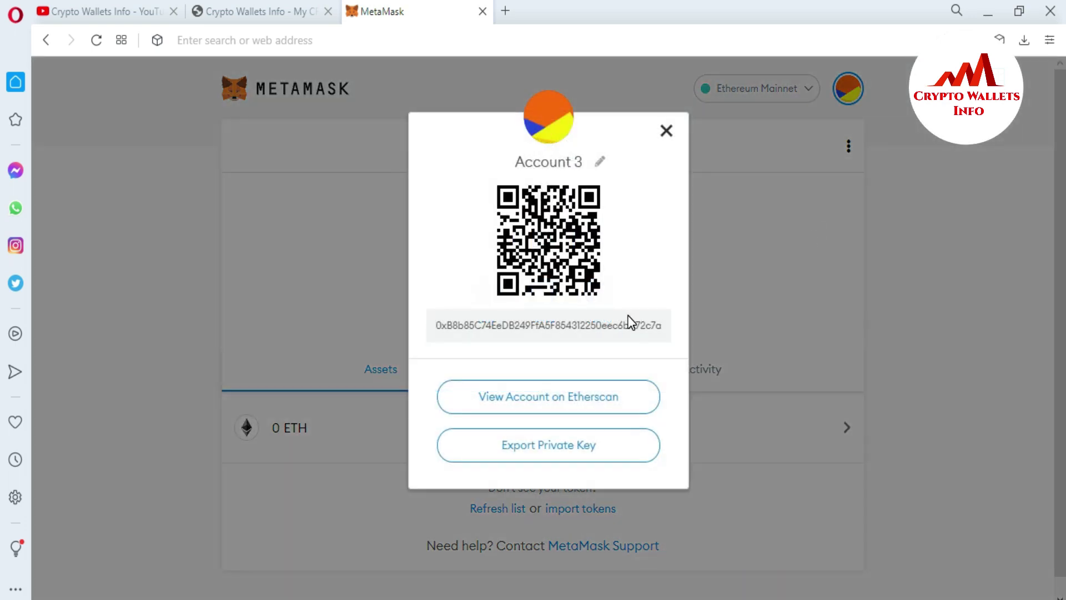
double_click(648, 319)
key("ctrl+c")
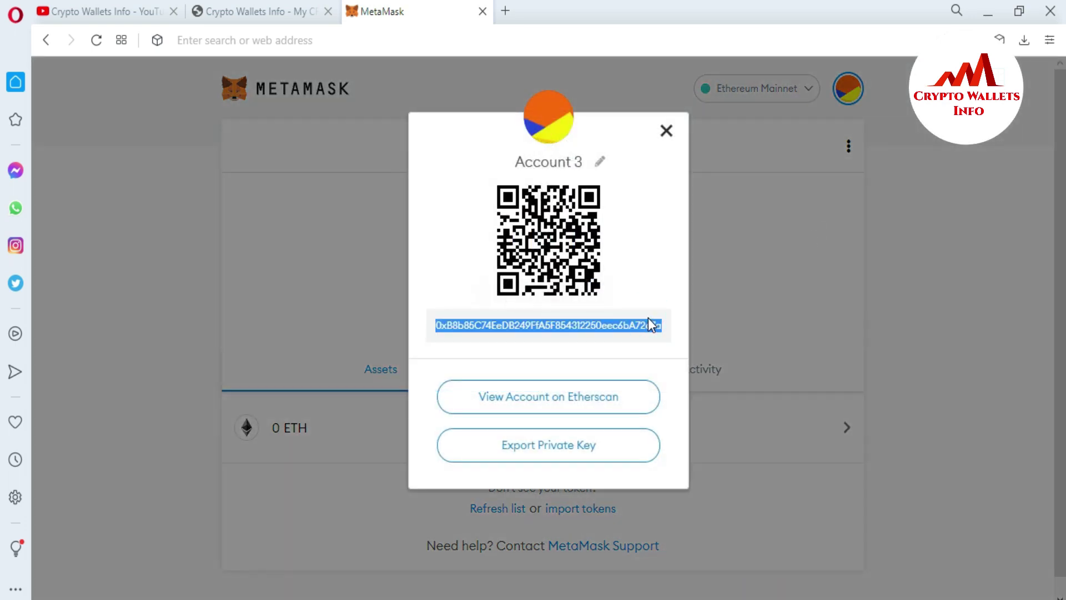
left_click(537, 597)
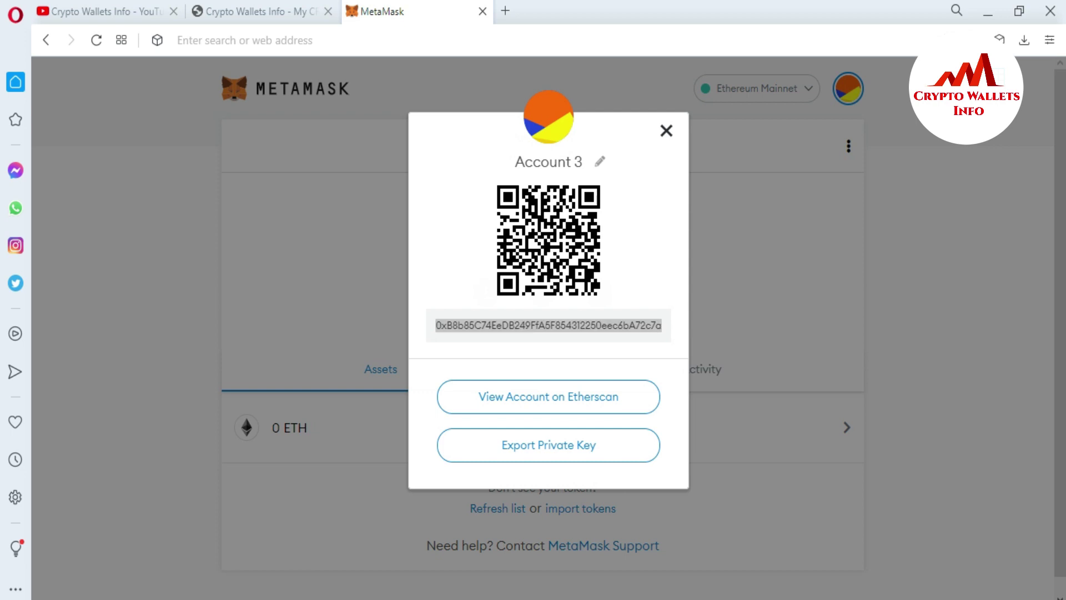
key("ctrl+v")
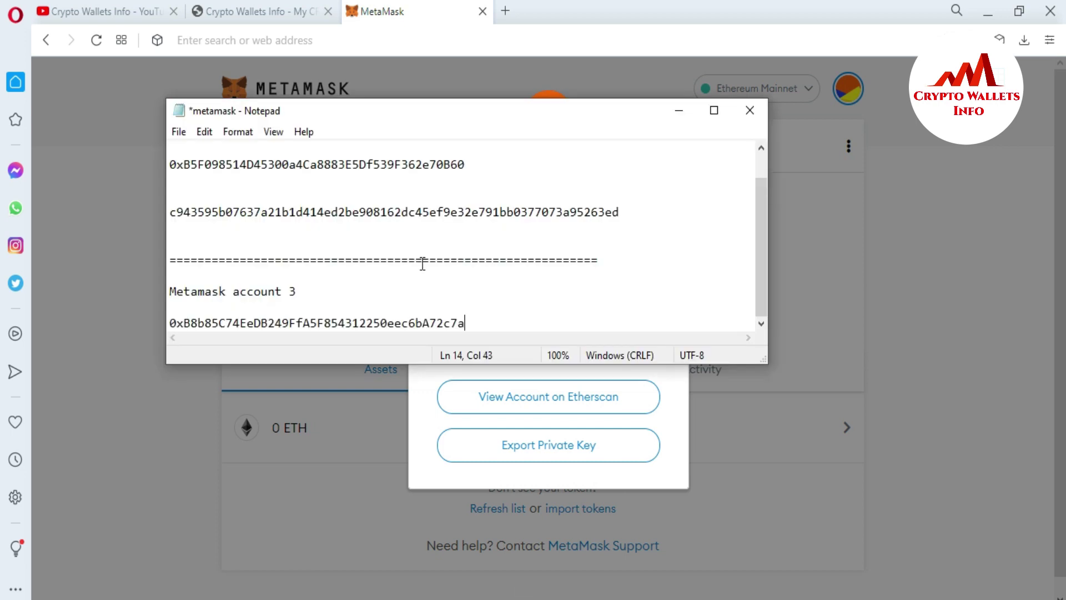
key("Return")
key("Return")
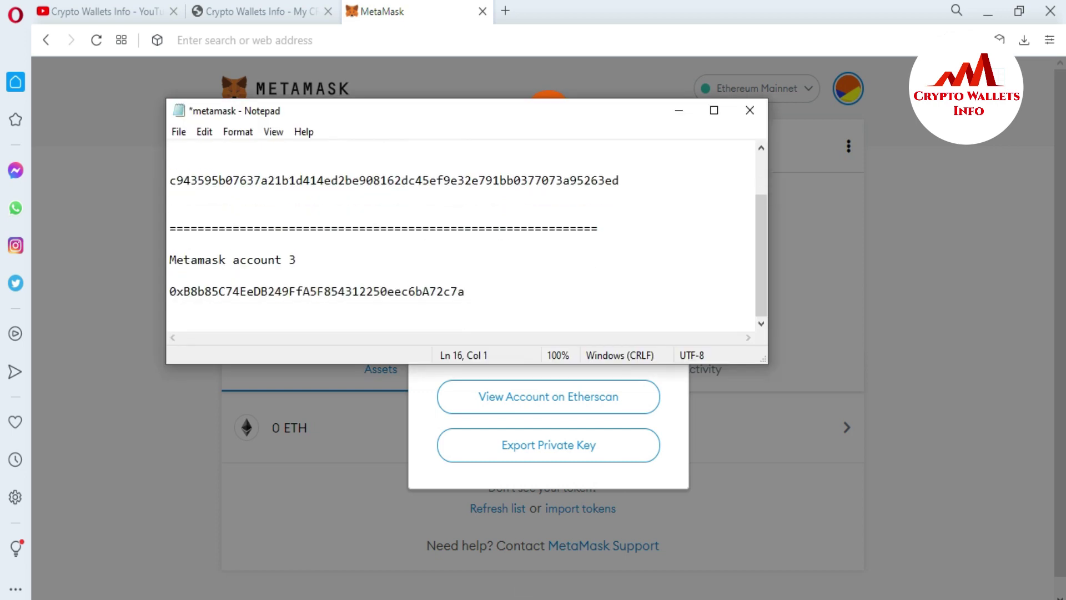
Export Account 3's private key with the wallet password and paste it below its address.
left_click(662, 418)
left_click(549, 441)
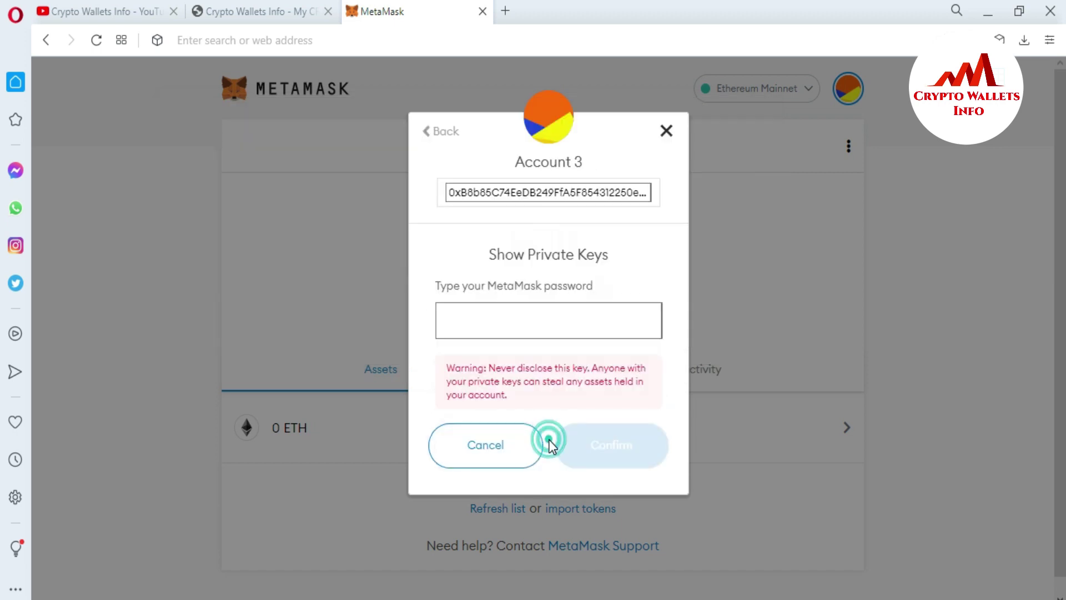
left_click(501, 323)
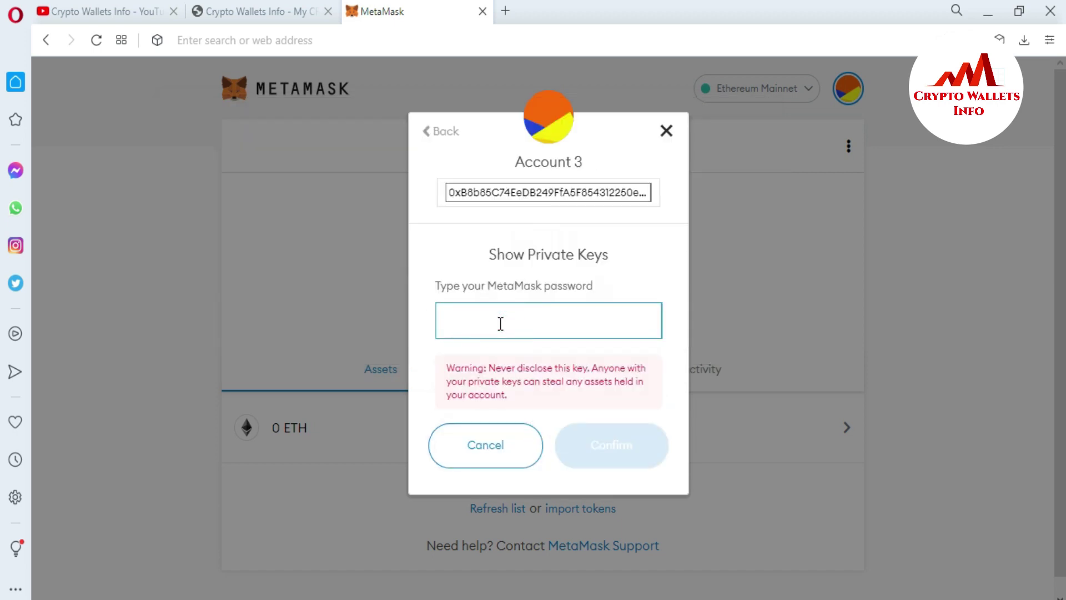
type("•••••")
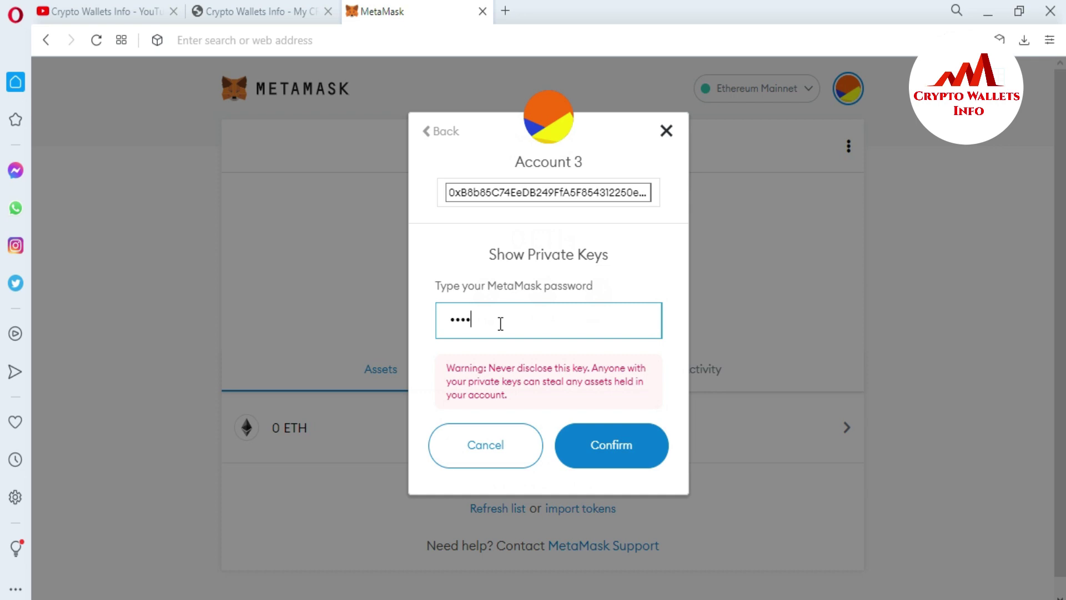
type("••••••••••")
left_click(613, 449)
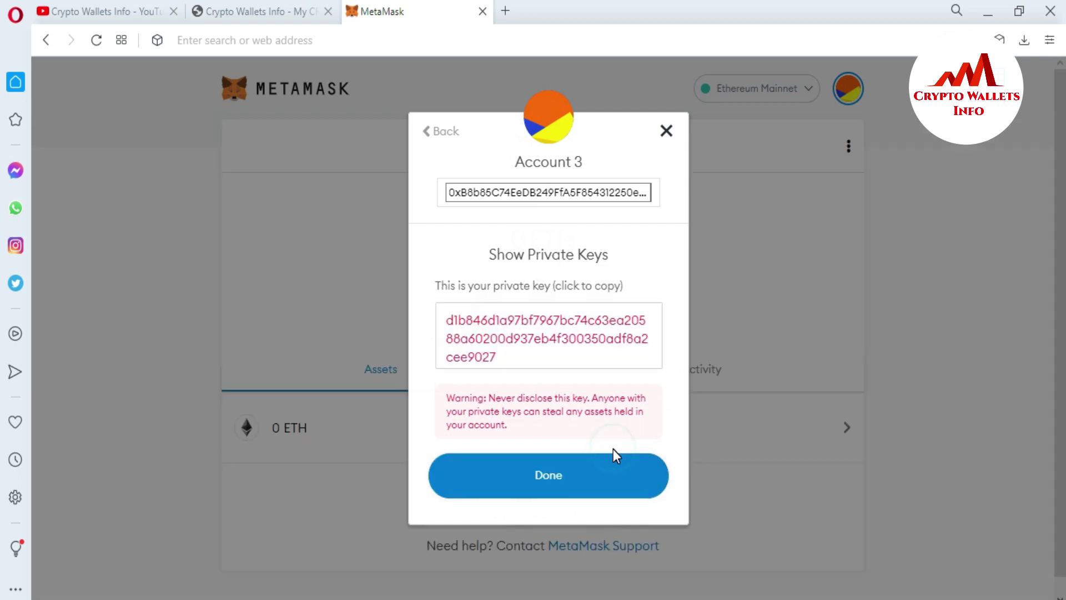
double_click(512, 357)
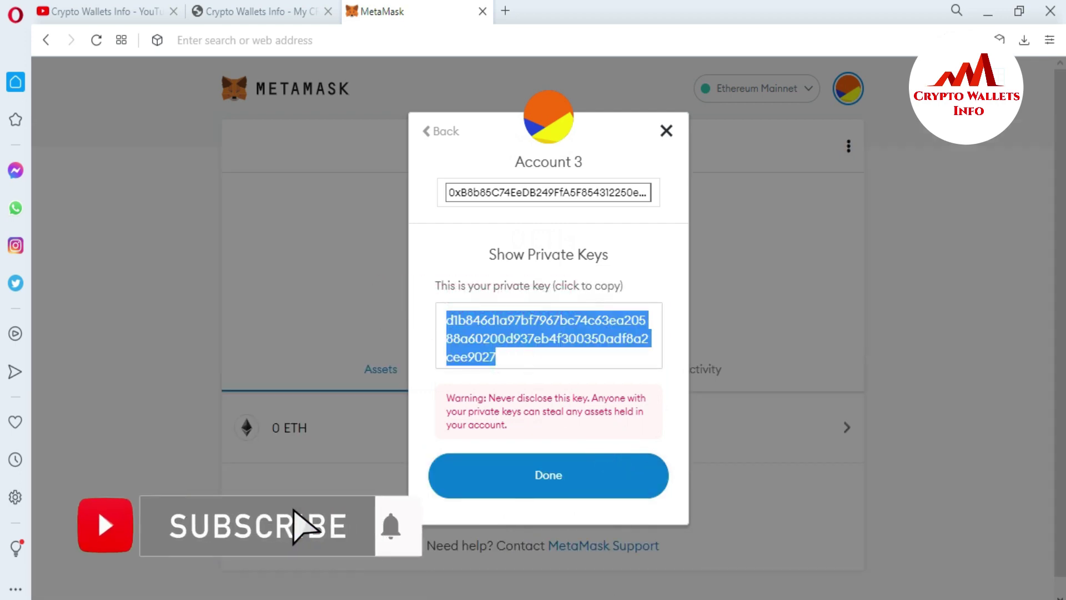
key("alt+Tab")
key("ctrl+v")
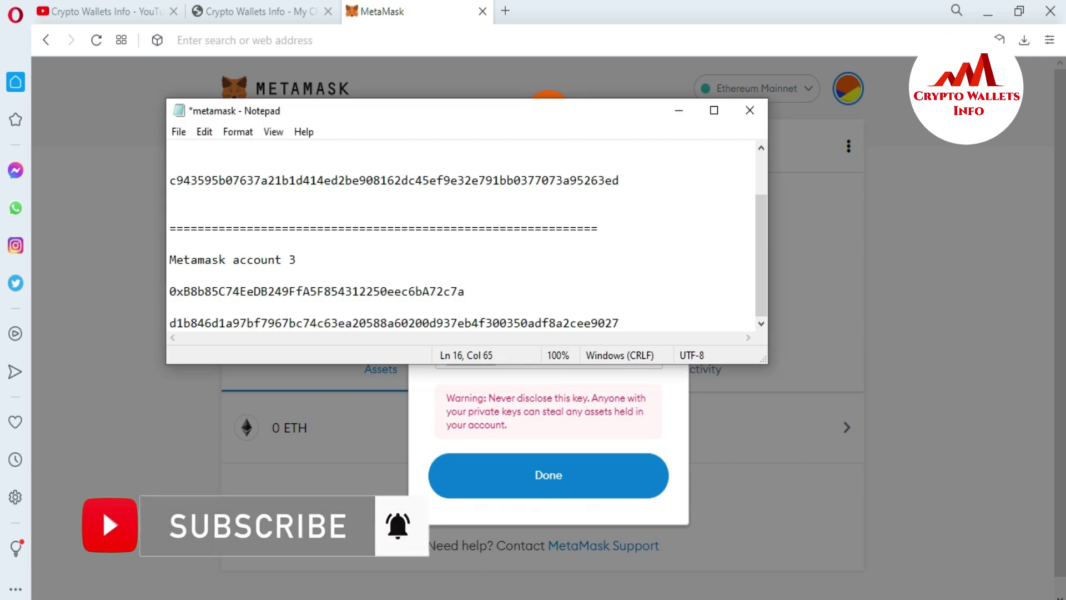
Add a row of = signs as a separator under Account 3's private key.
key("Return")
key("Return")
type("=========================")
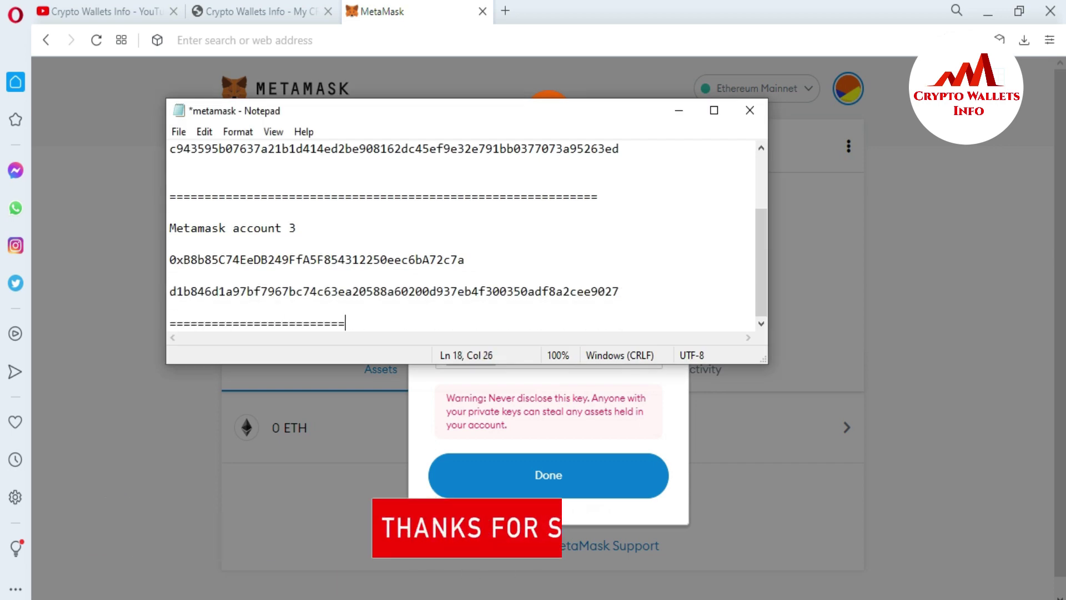
type("====================================")
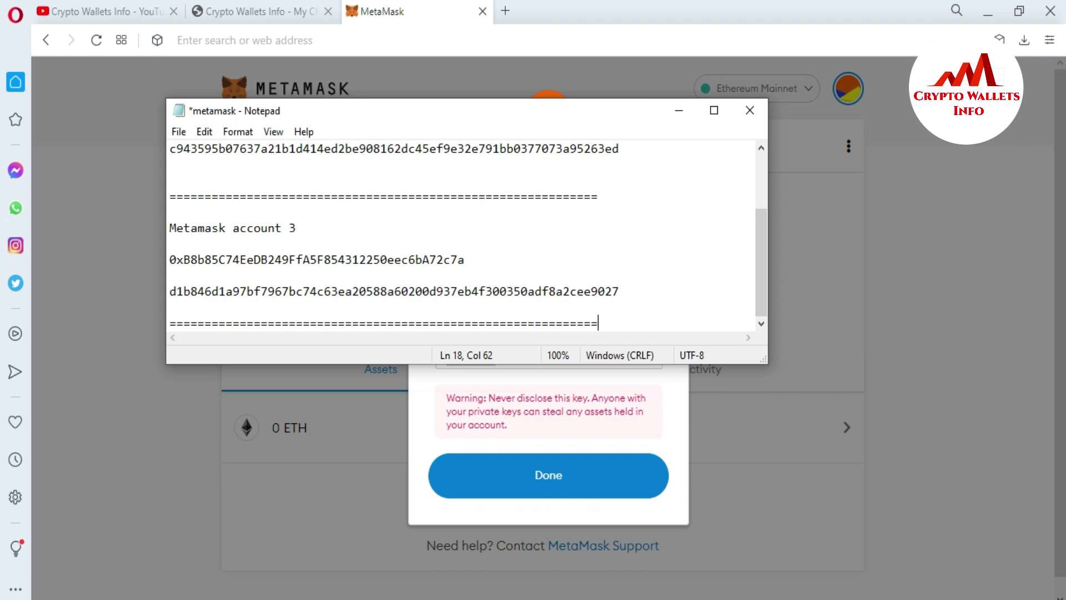
left_click_drag(758, 282, 756, 225)
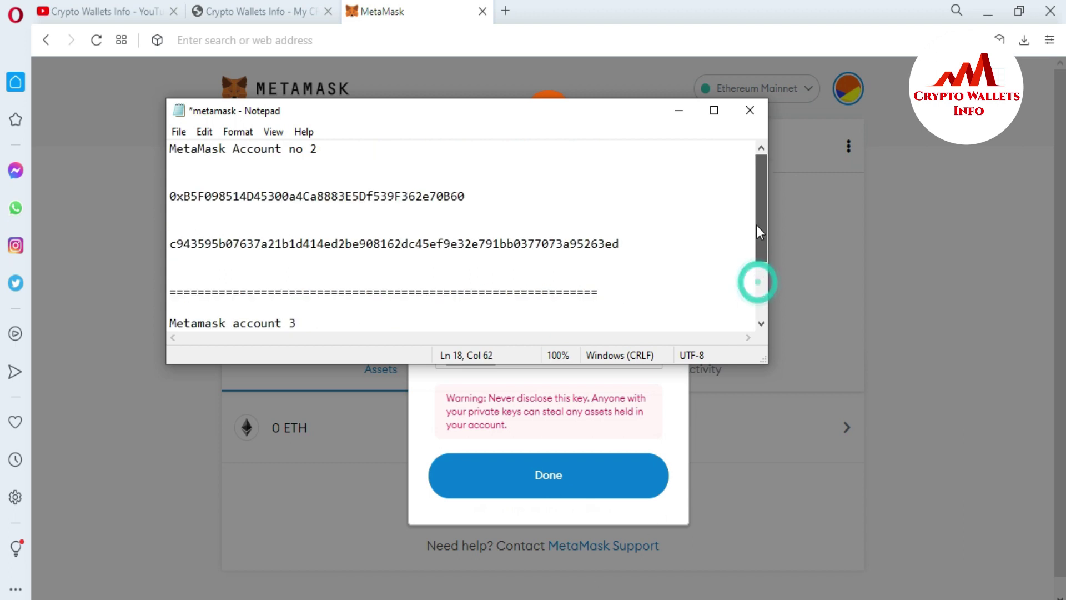
Insert the heading 'Account no 1' on a new first line of the file.
left_click(170, 149)
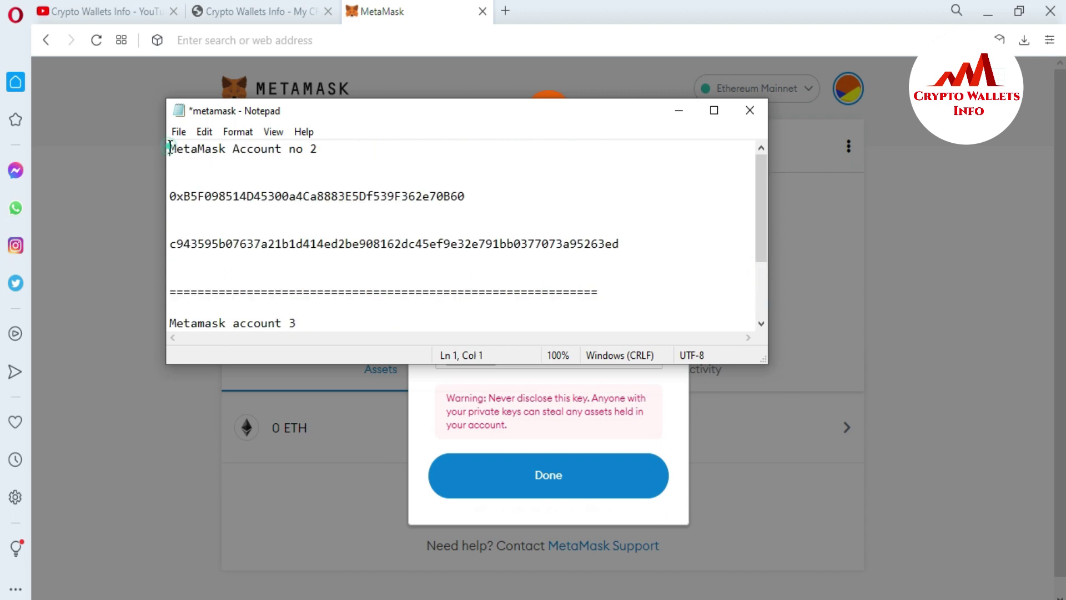
key("Return")
key("Return")
key("Return")
key("Return")
left_click(173, 152)
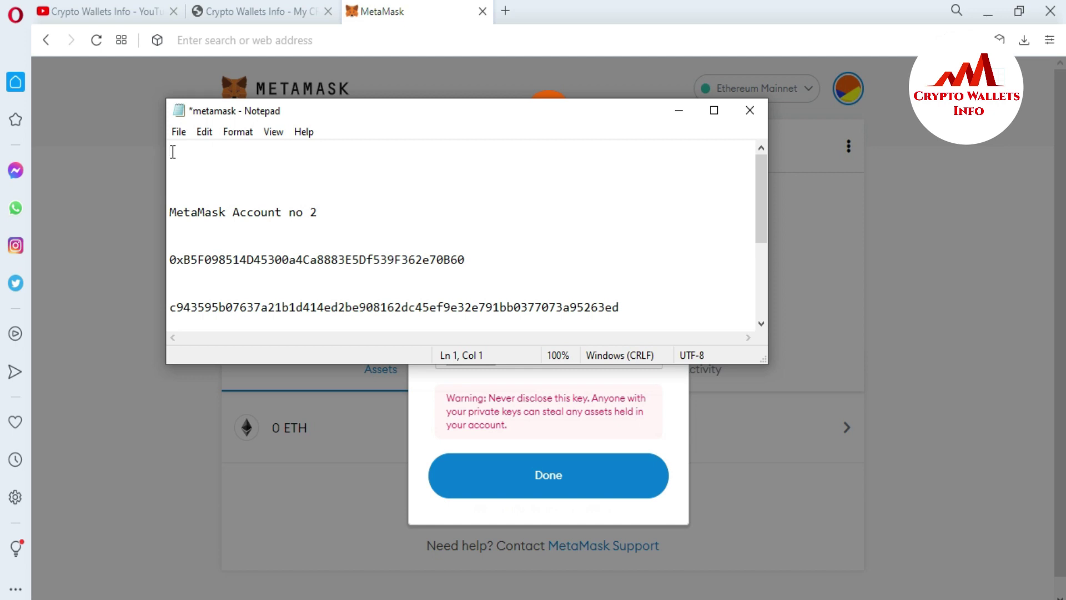
type("Account no 1")
key("Return")
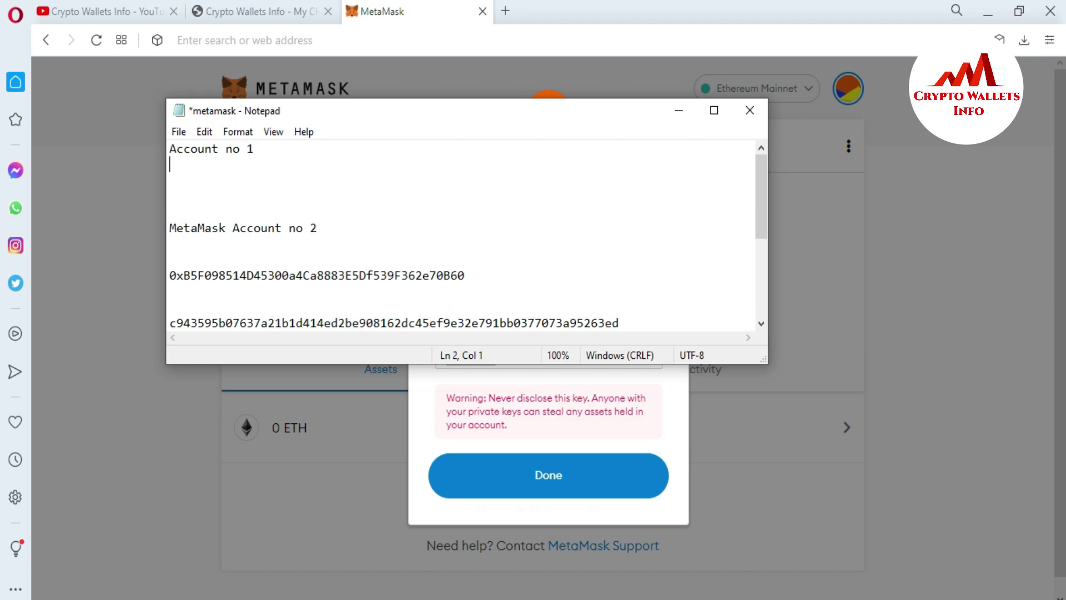
Close the Account 3 private key window and open Account 1's account details in MetaMask.
left_click(459, 395)
left_click(538, 472)
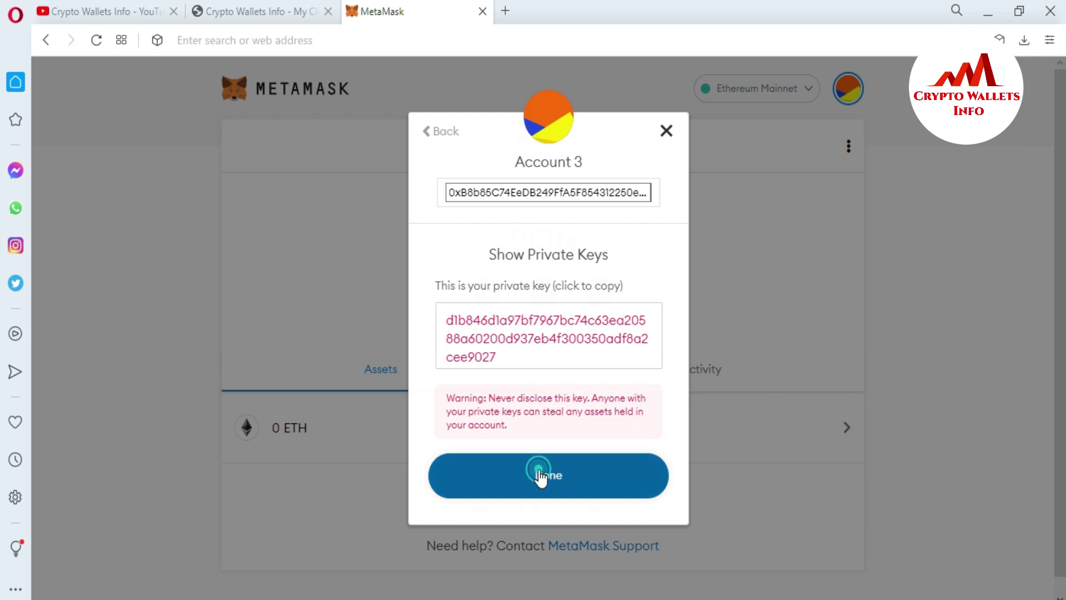
left_click(852, 83)
left_click(737, 174)
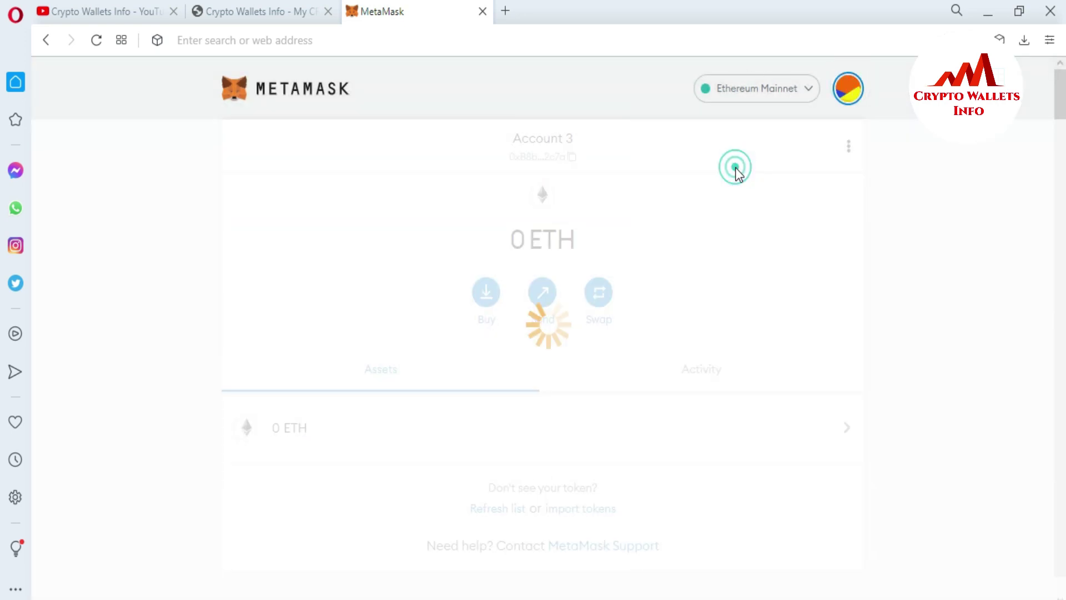
left_click(850, 147)
left_click(828, 236)
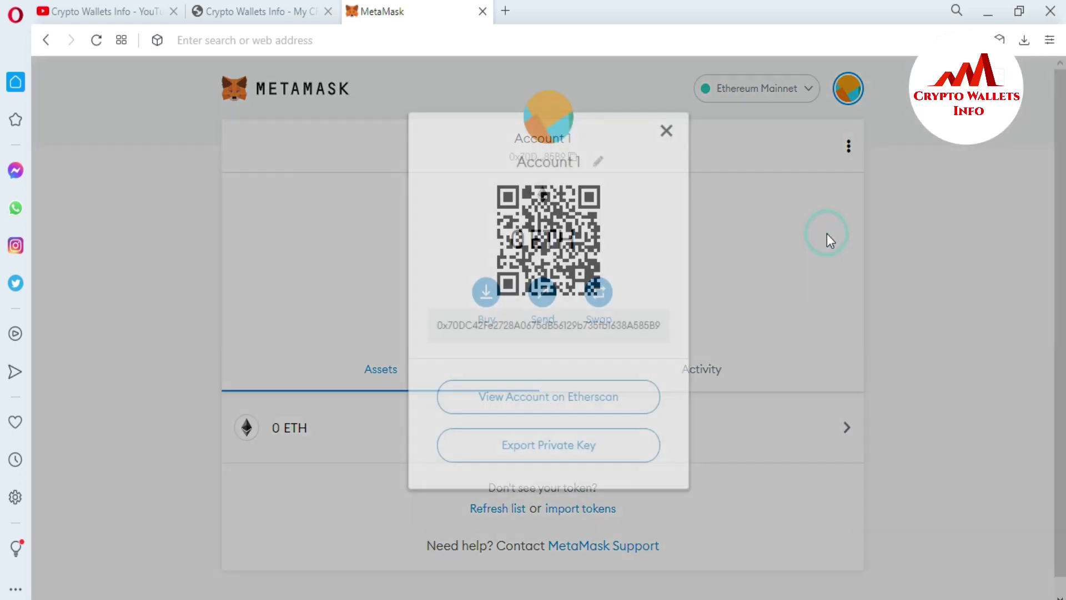
Copy Account 1's wallet address and paste it on its own line under 'Account no 1' in Notepad.
double_click(577, 324)
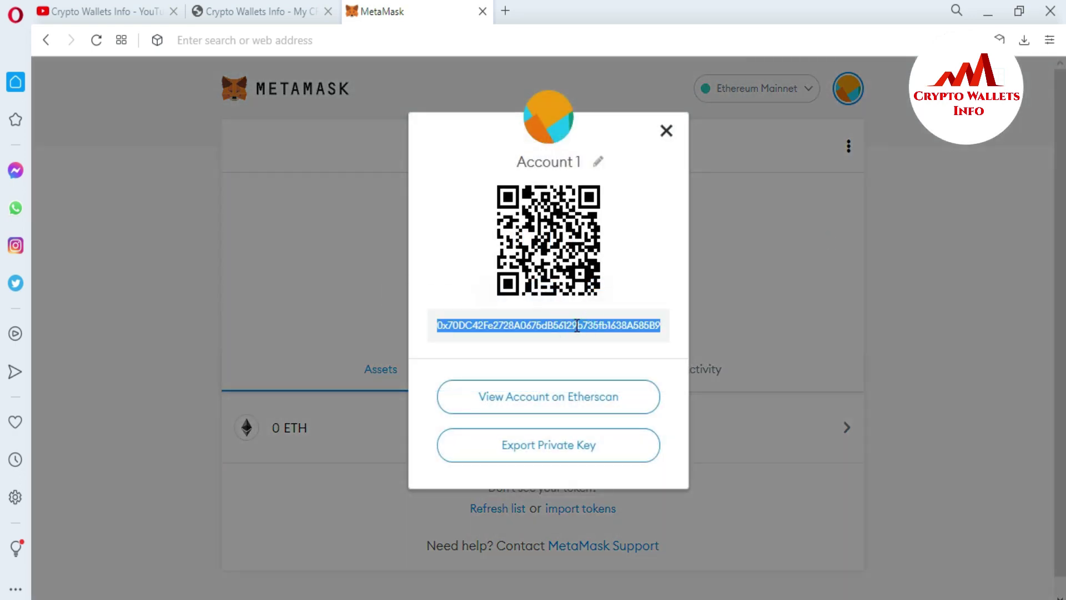
key("alt+Tab")
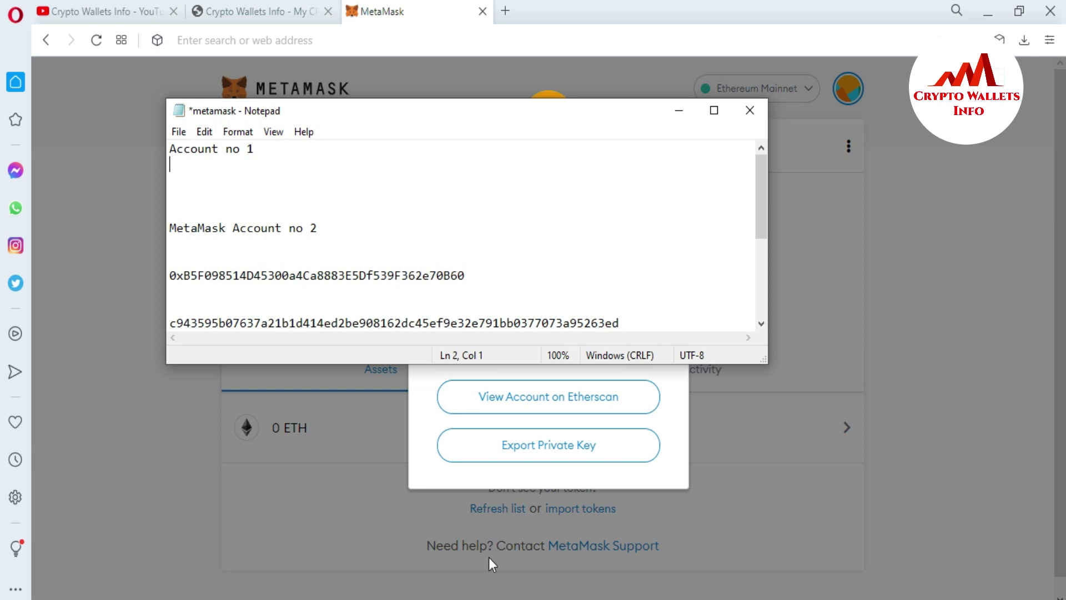
key("ctrl+v")
key("Return")
key("Return")
key("Return")
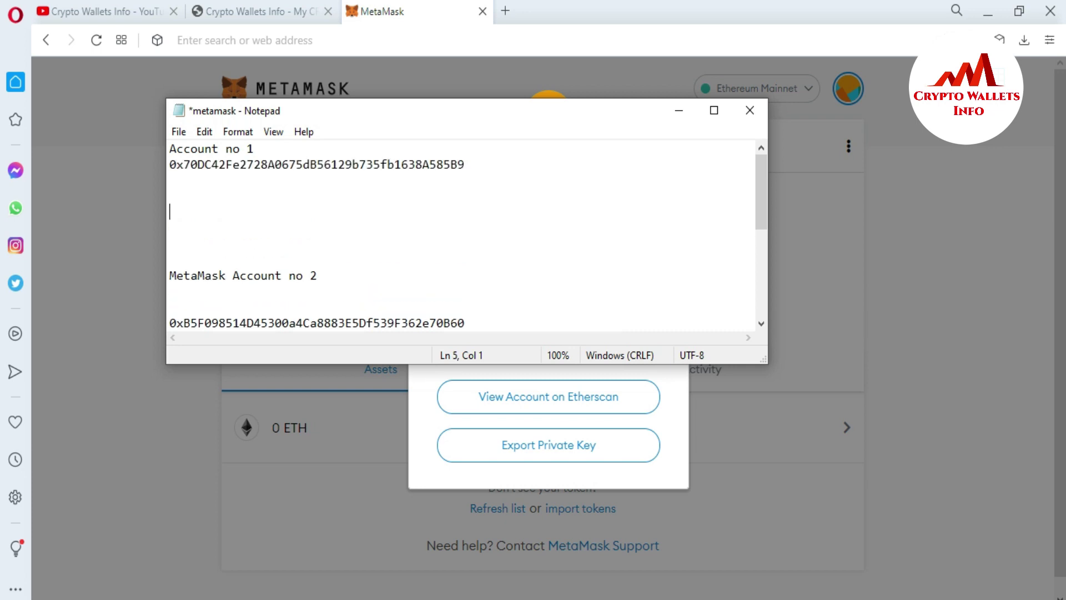
key("Up")
key("Up")
key("Up")
key("Return")
left_click(688, 414)
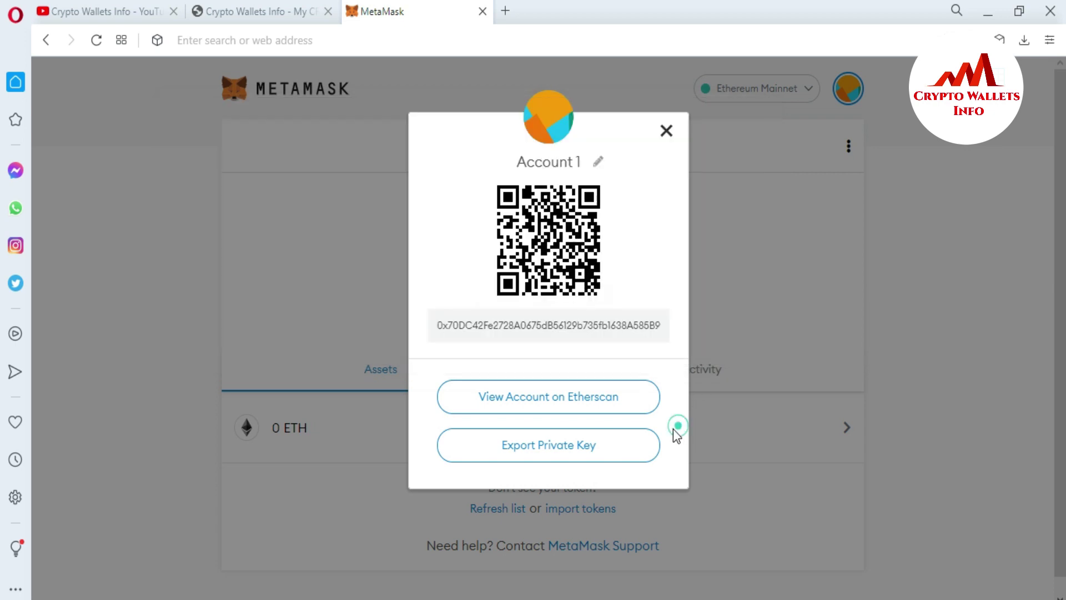
Export Account 1's private key using the MetaMask password, copy it, and close the dialog.
left_click(536, 453)
left_click(478, 326)
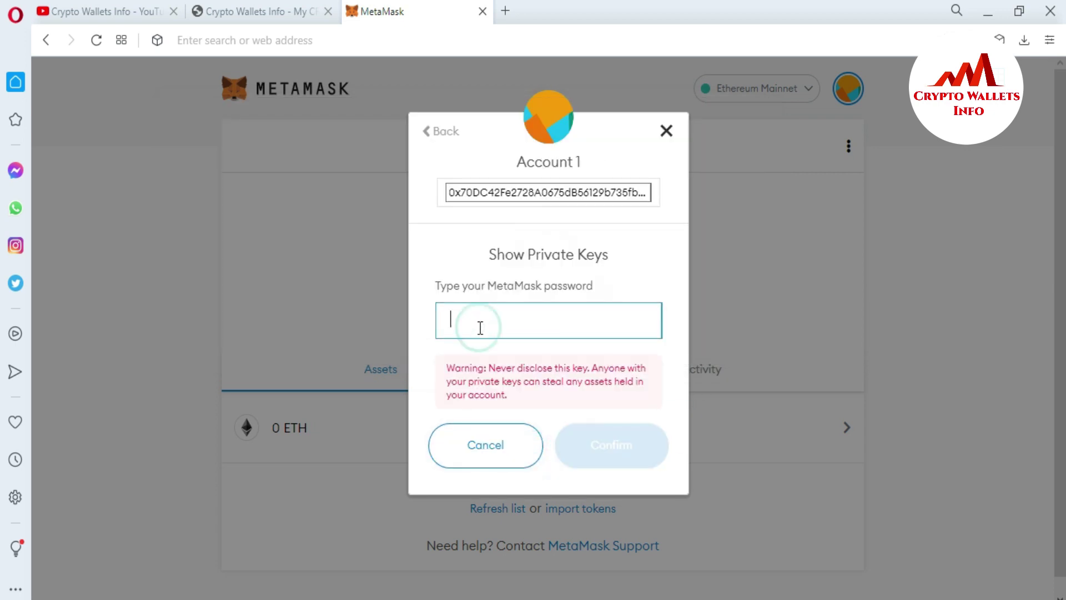
type("1234")
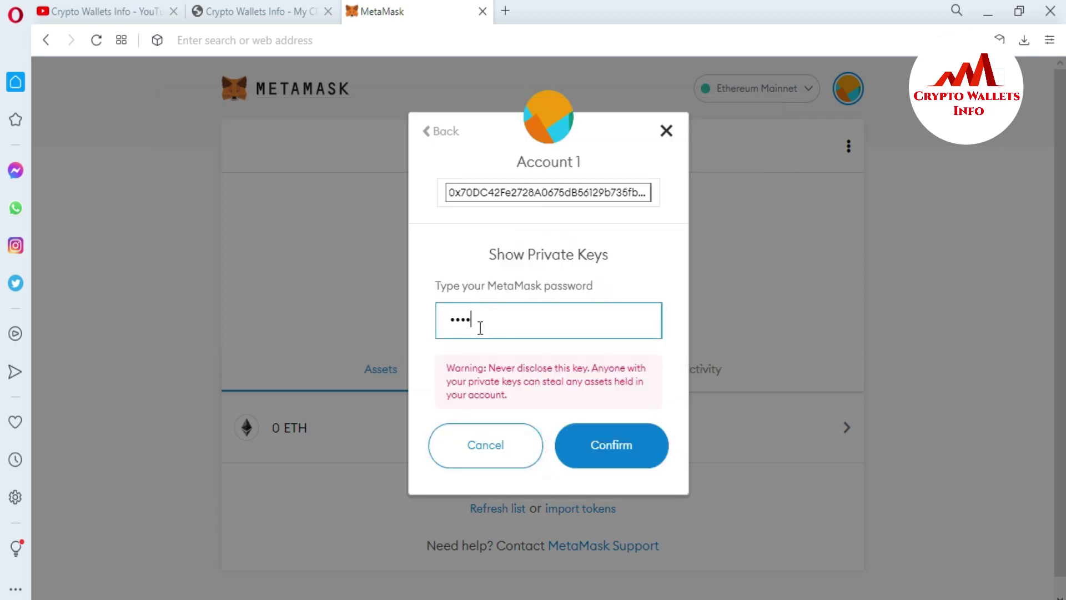
type("56789012345")
left_click(626, 457)
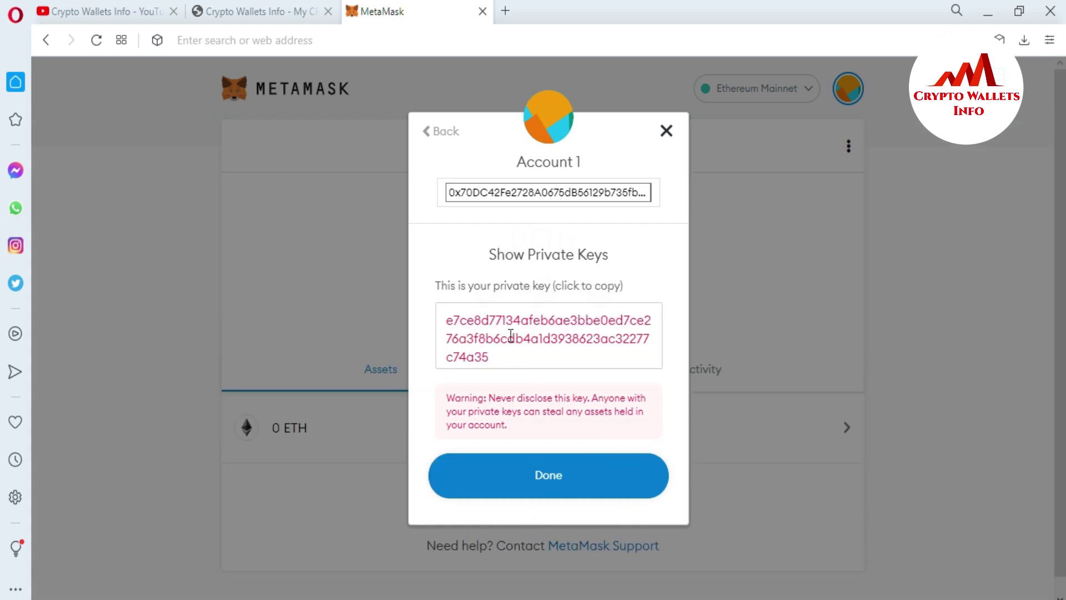
left_click_drag(504, 365, 437, 325)
key("ctrl+c")
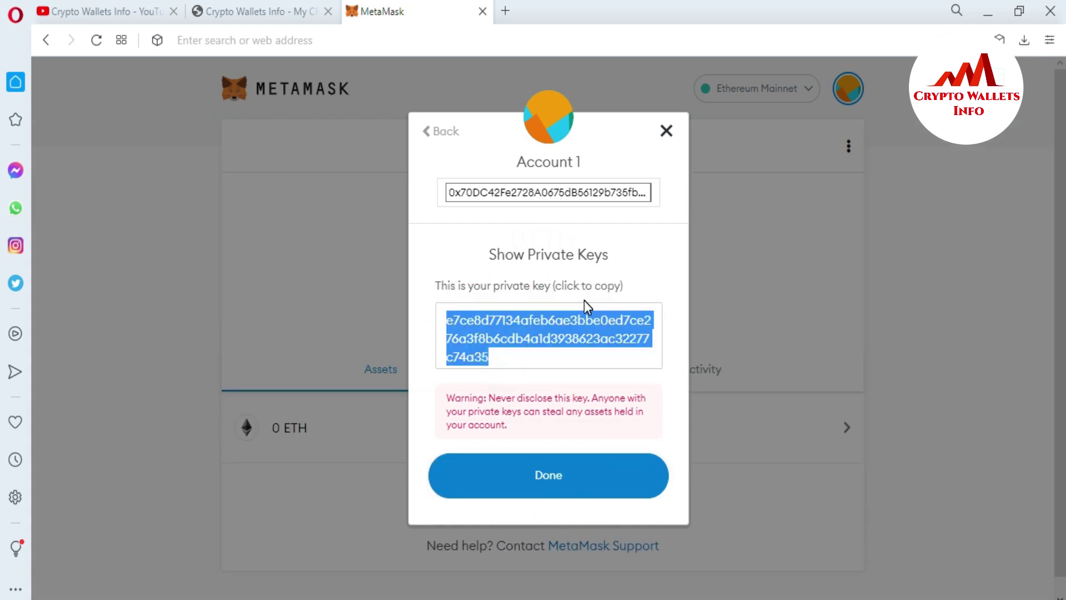
left_click(551, 487)
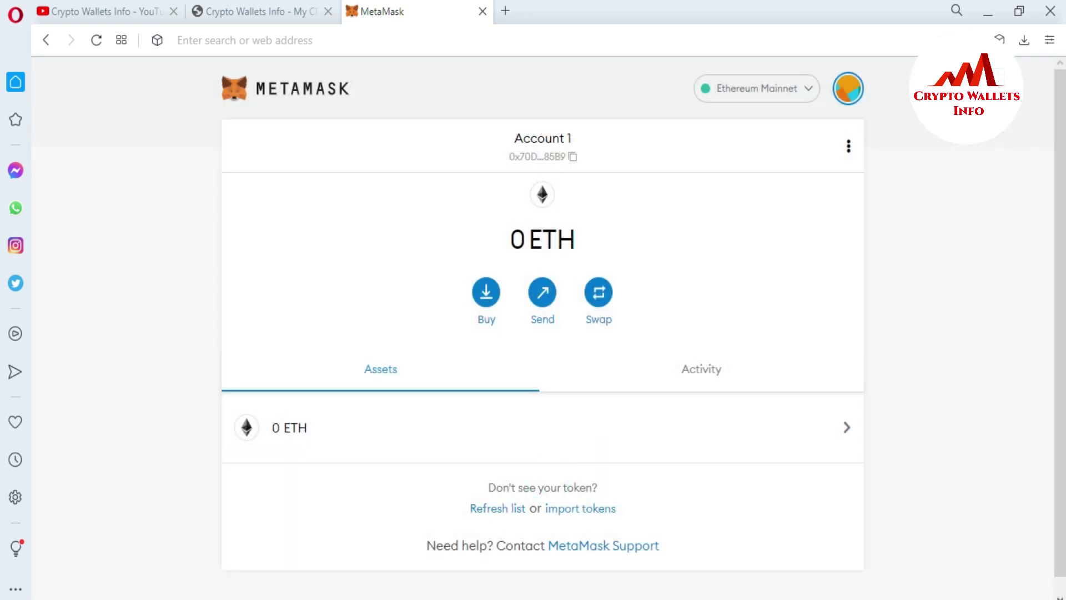
key("alt+Tab")
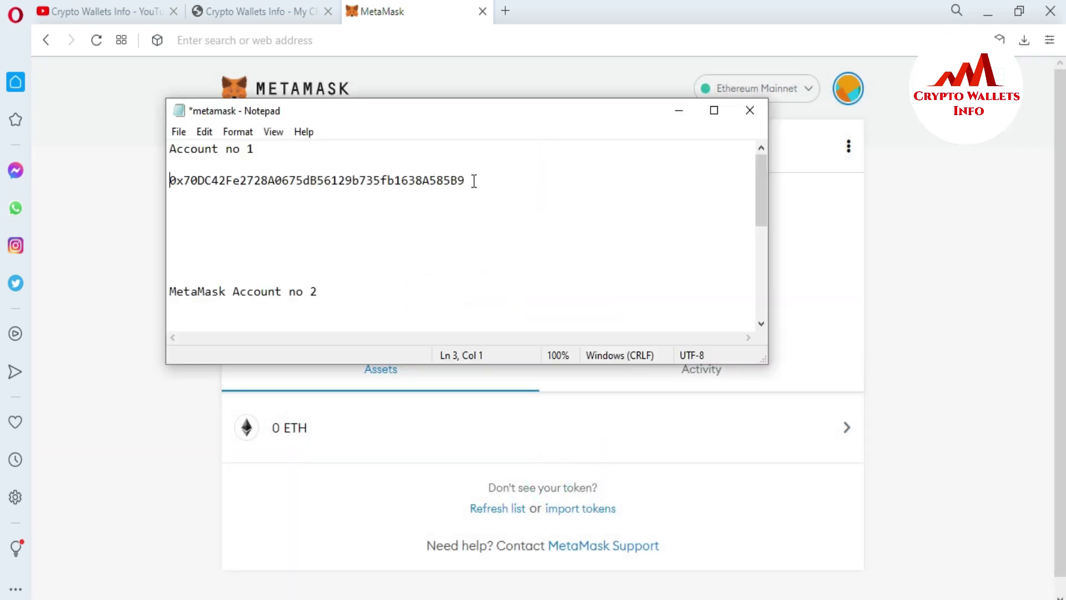
Paste Account 1's private key below its address, add an '=' separator line, and maximize Notepad.
left_click(472, 180)
key("Return")
key("Return")
key("ctrl+v")
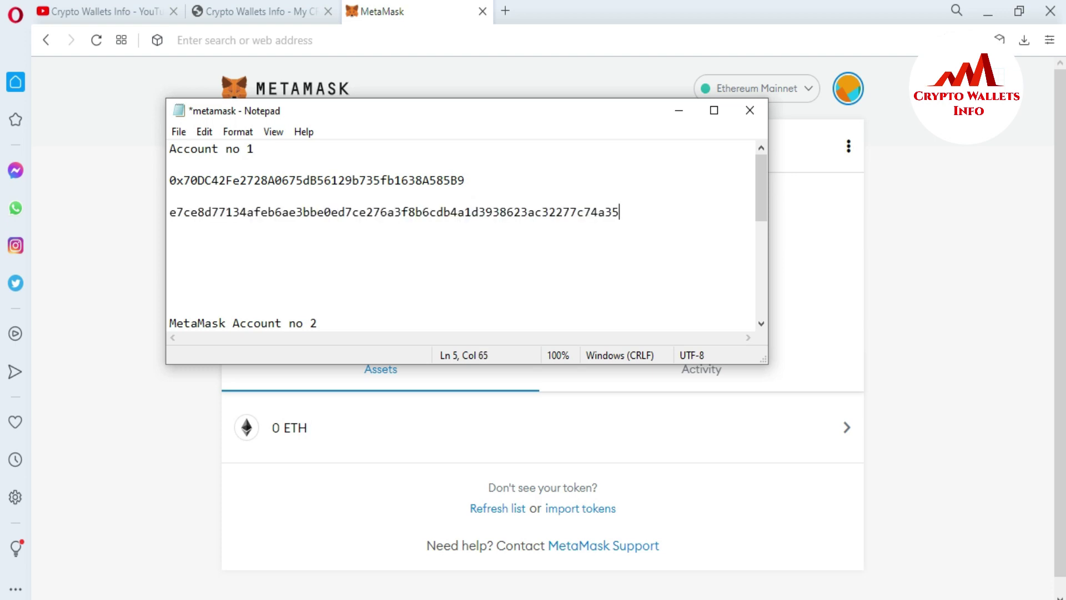
key("Return")
key("Return")
type("=============")
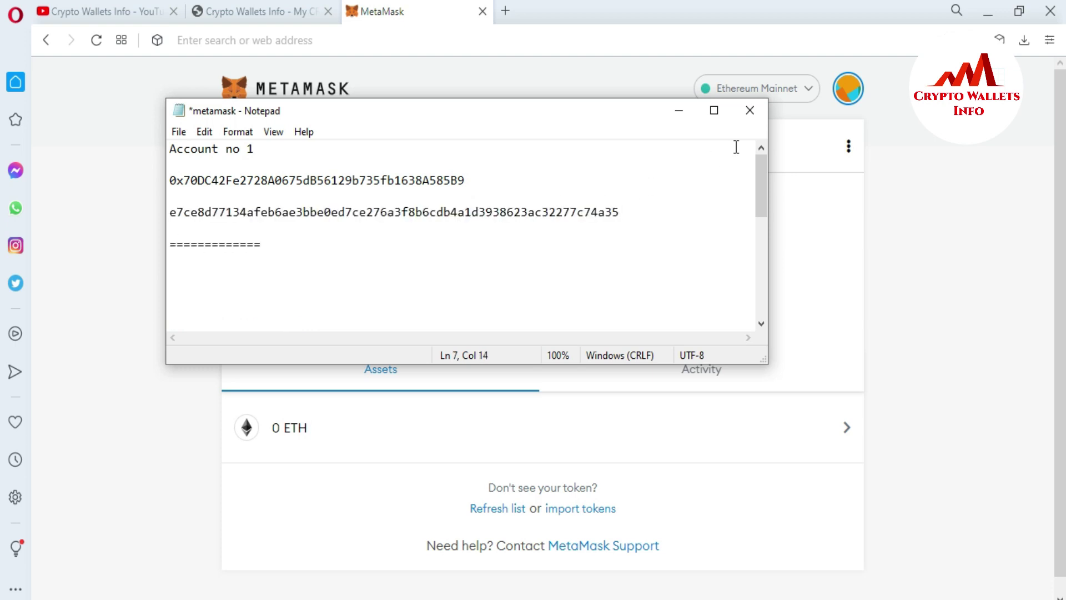
left_click(715, 111)
left_click(8, 254)
Remove the blank lines before 'MetaMask Account no 2' and lengthen Account 1's '=' separator with a blank line above.
key("BackSpace")
key("BackSpace")
key("BackSpace")
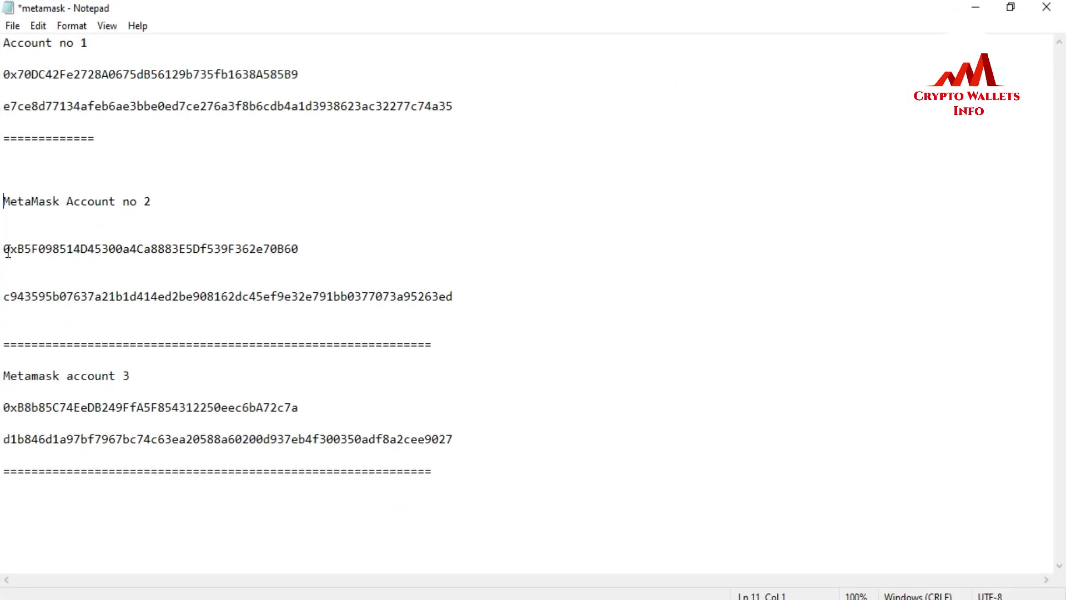
left_click(6, 137)
key("Return")
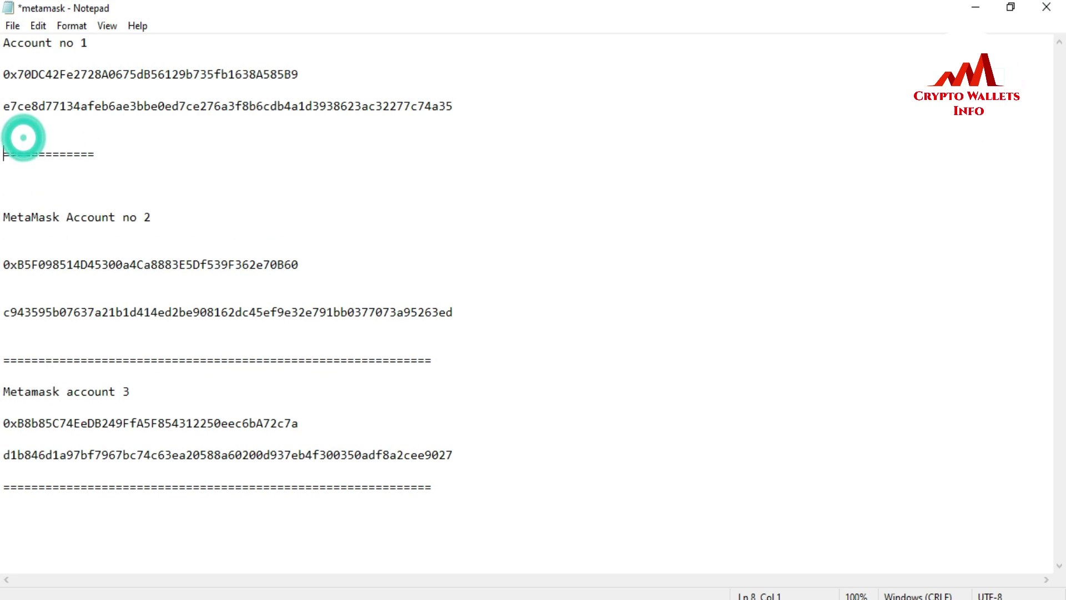
left_click(96, 155)
type("=============================================================")
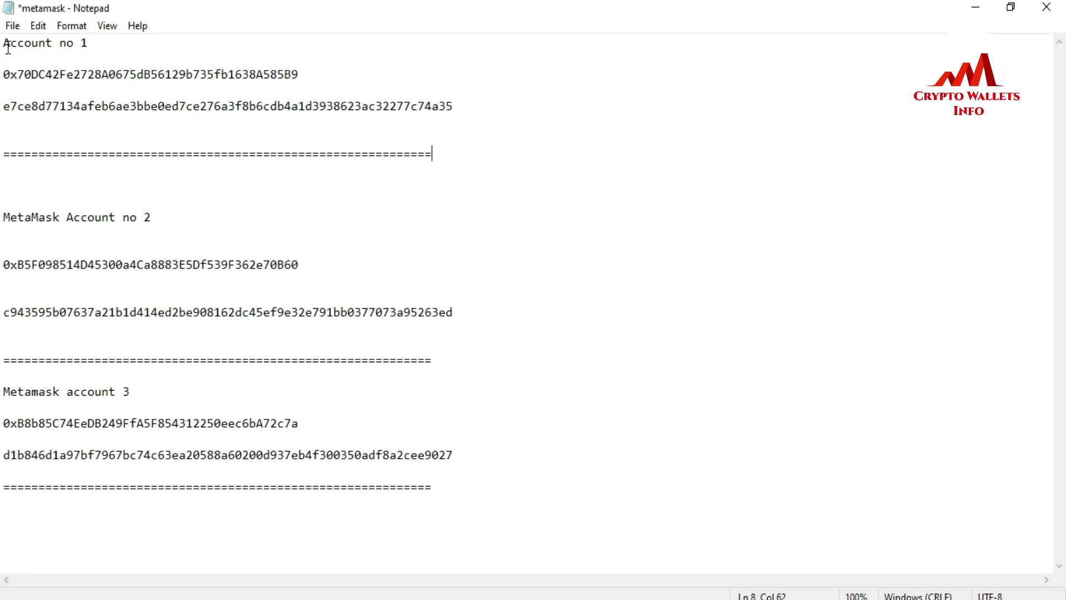
Select the private key lines of Accounts 1, 2 and 3 in turn.
left_click(6, 107)
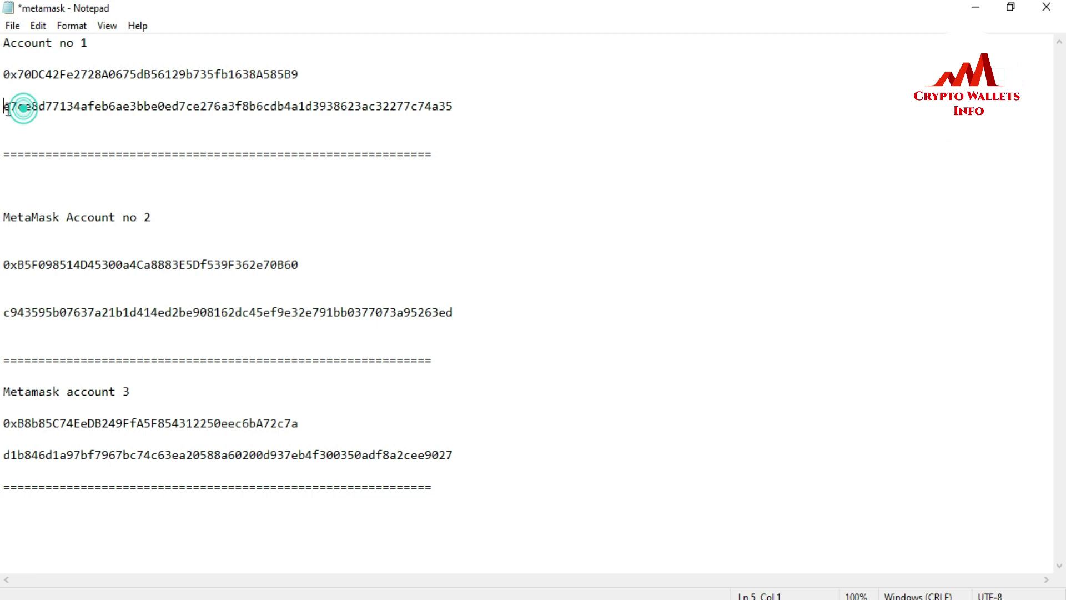
left_click(460, 126, "shift")
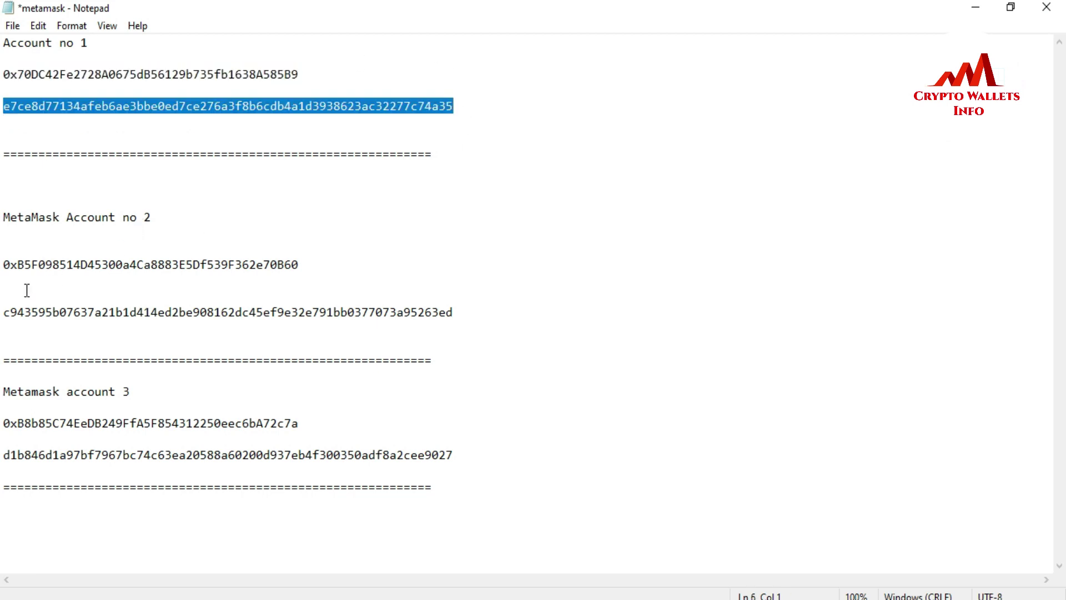
left_click(8, 312)
left_click(481, 314, "shift")
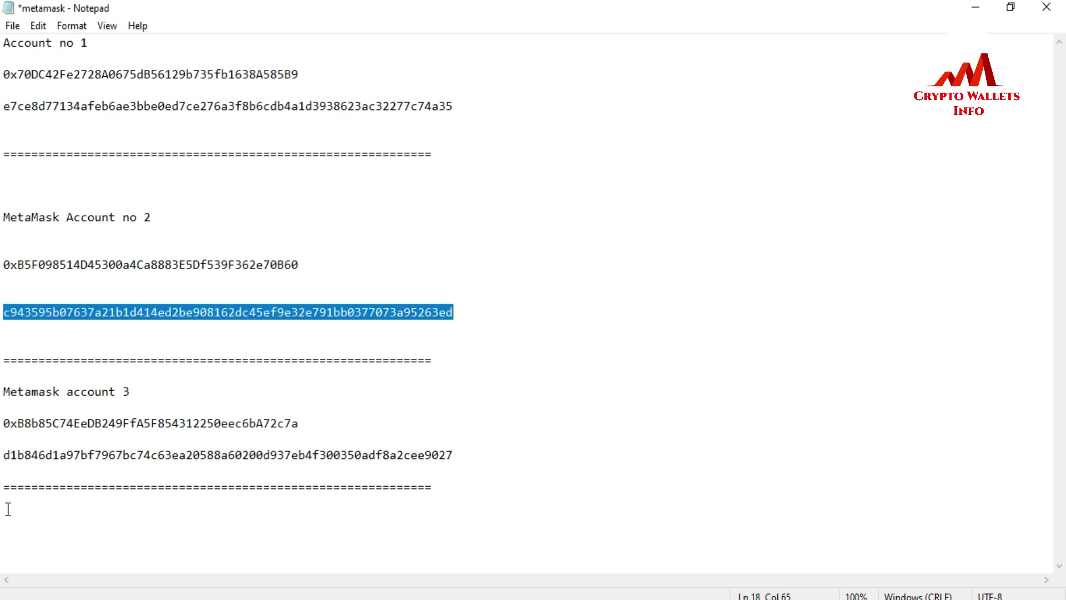
left_click_drag(7, 459, 454, 455)
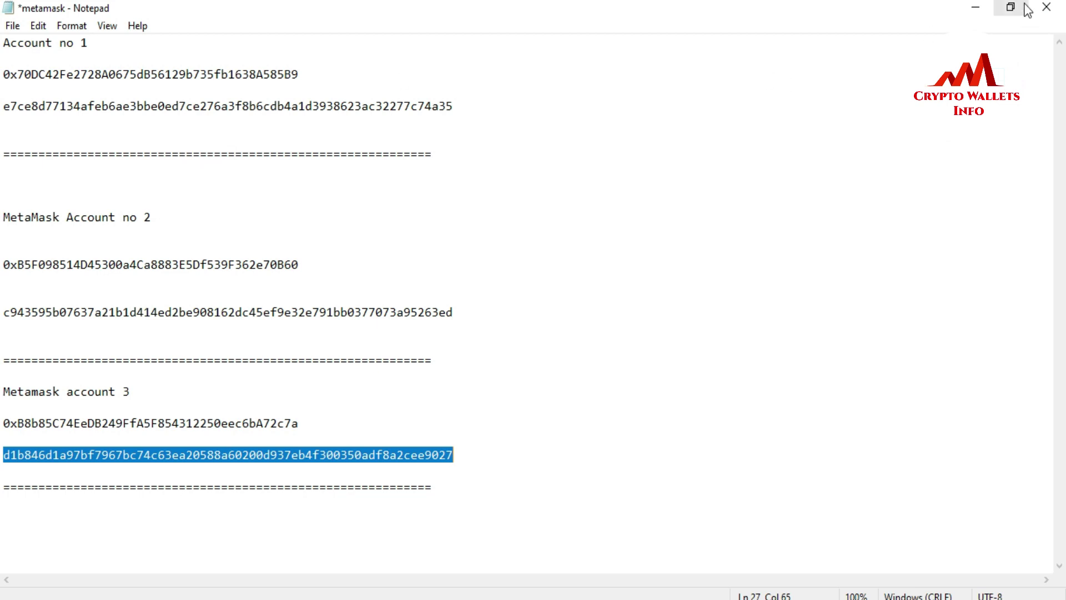
Minimize Notepad and switch to the 'Crypto Wallets Info - YouTube' browser tab.
left_click(975, 9)
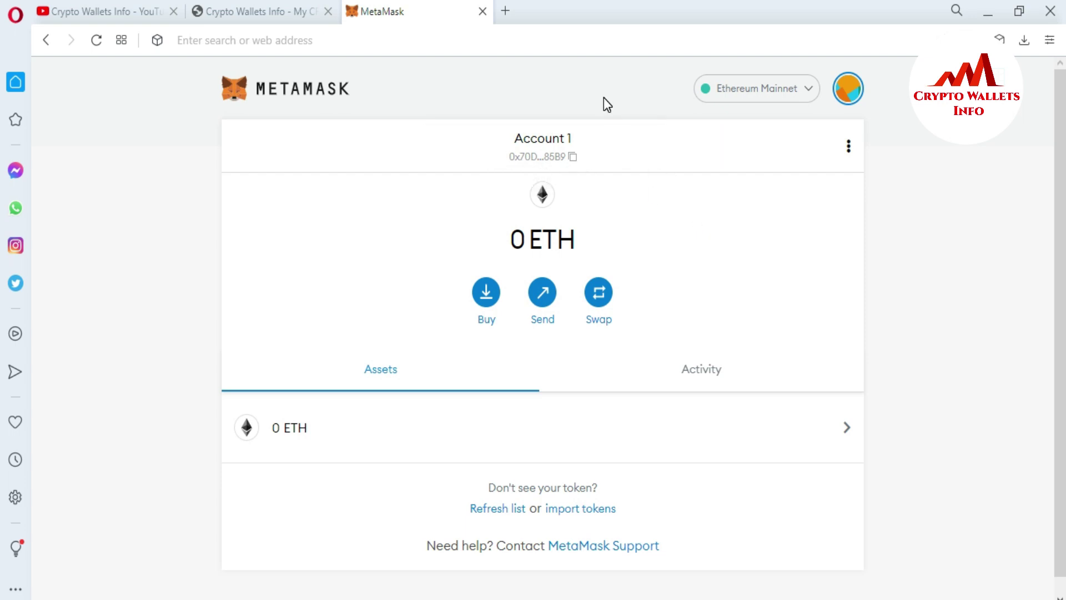
left_click(100, 10)
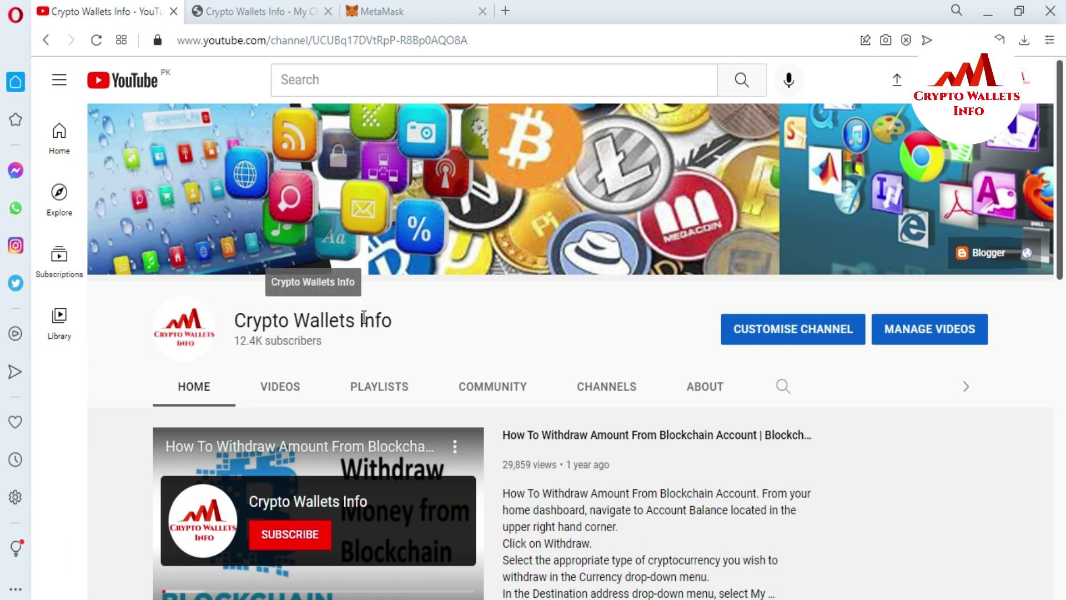
Switch to the 'Crypto Wallets Info - My C...' tab showing cryptowalletsinfo.com.
left_click(261, 11)
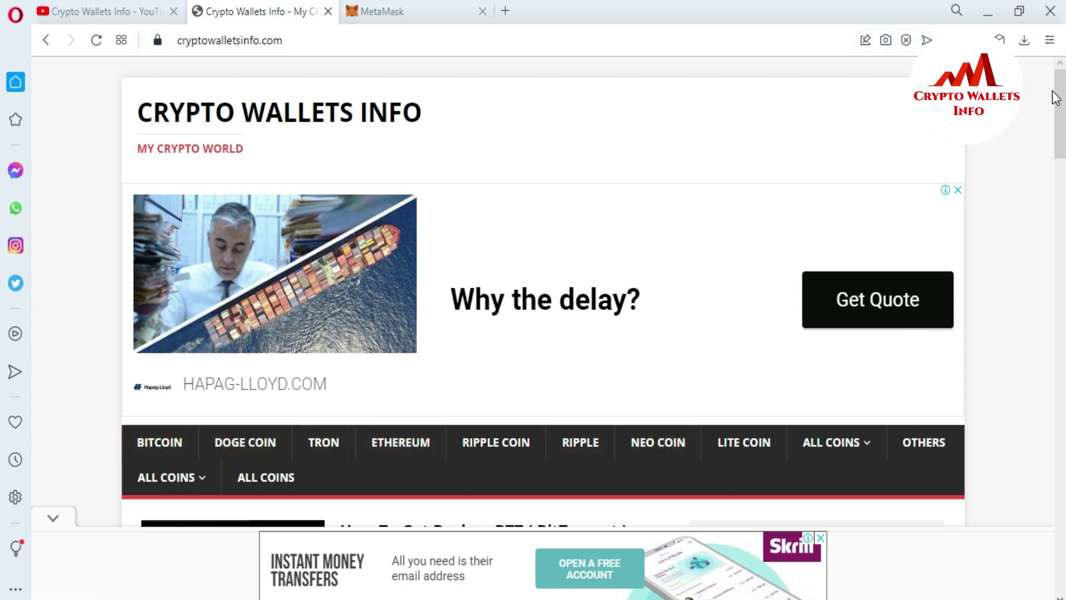
scroll(2, 180, "down", 5)
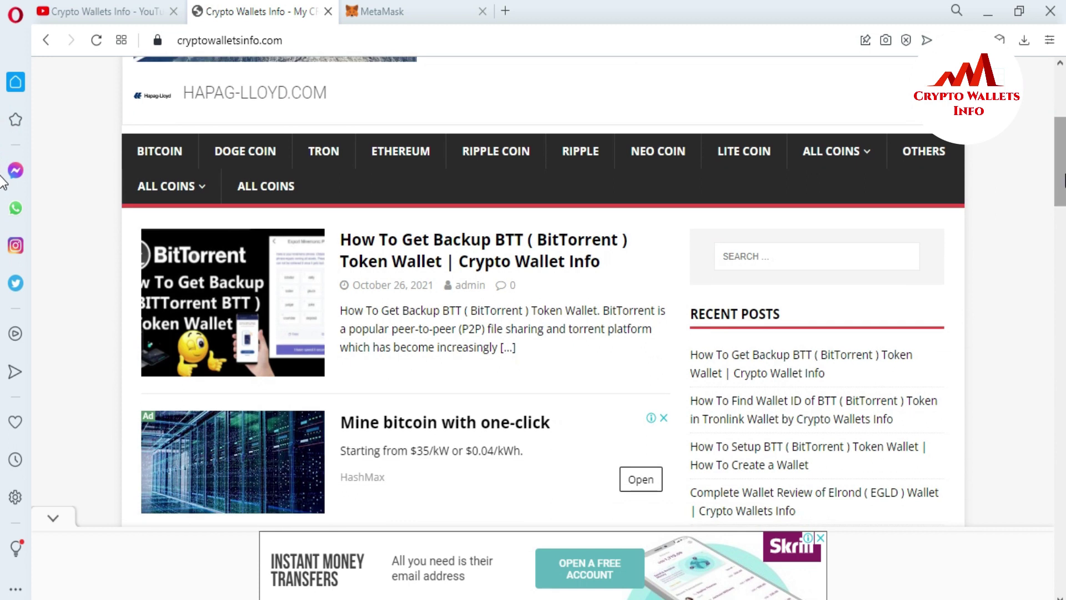
mouse_move(856, 159)
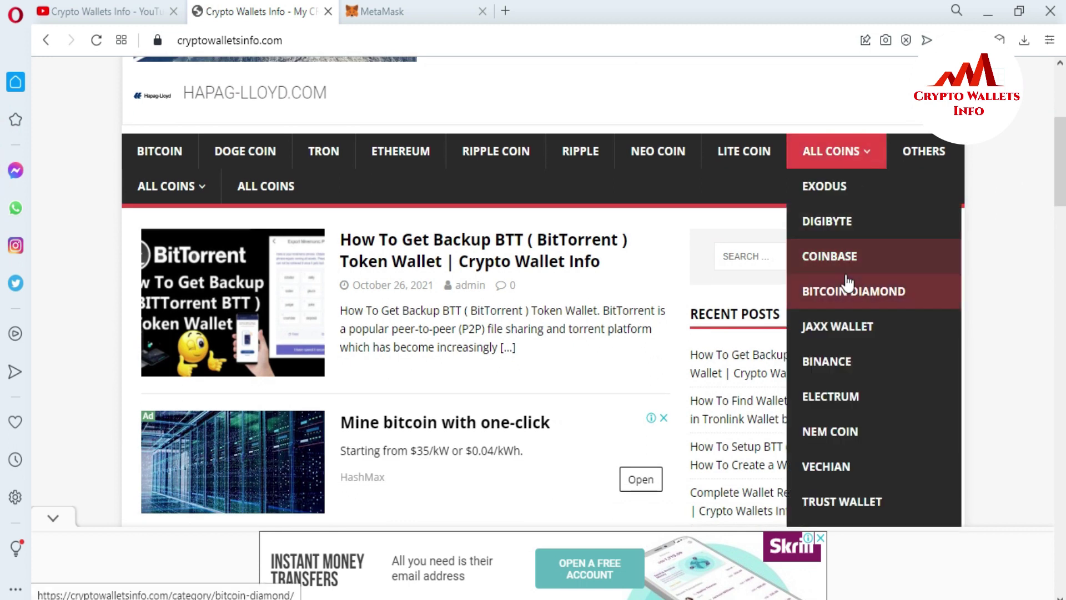
scroll(851, 268, "down", 1)
scroll(851, 268, "down", 5)
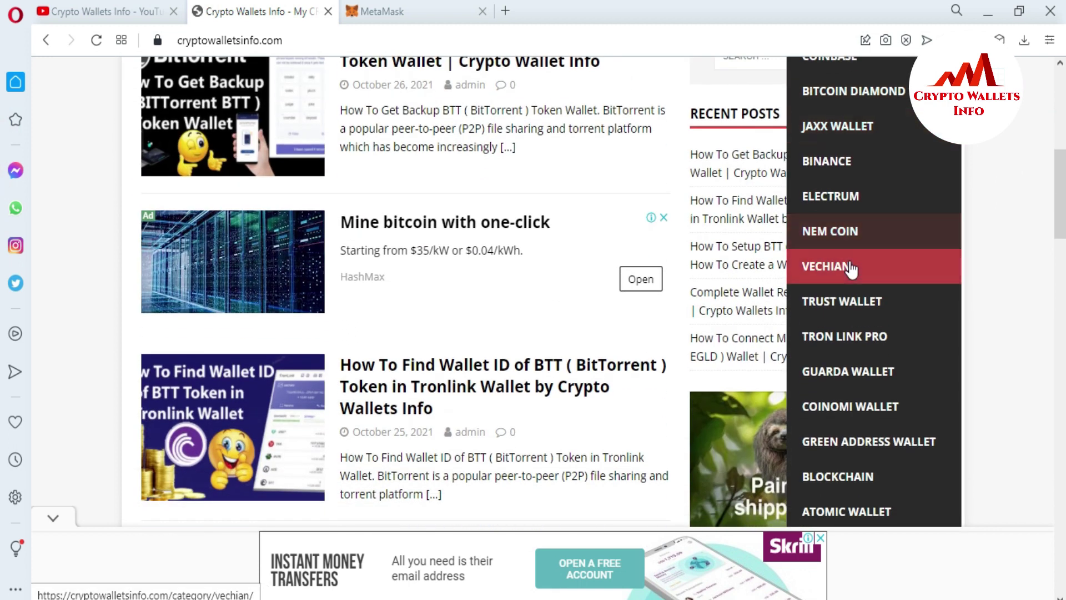
scroll(851, 269, "down", 4)
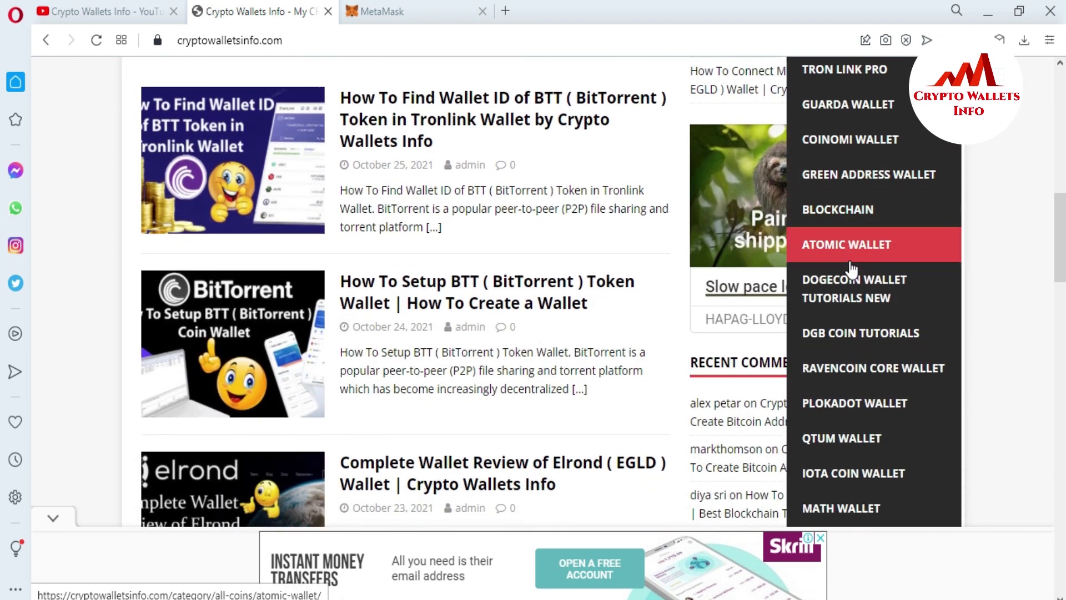
scroll(851, 269, "down", 4)
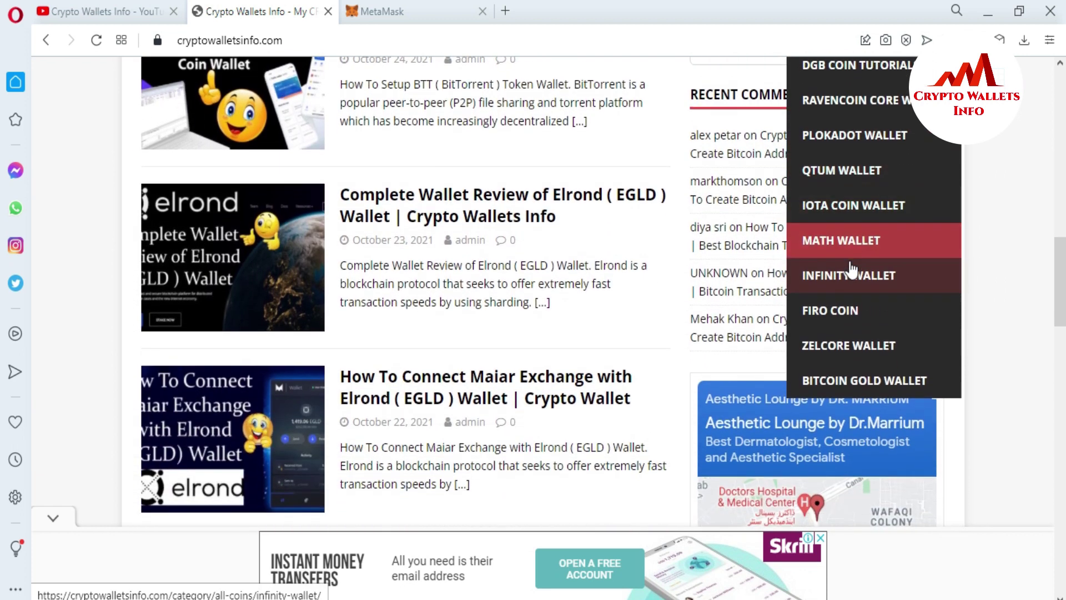
scroll(851, 268, "down", 1)
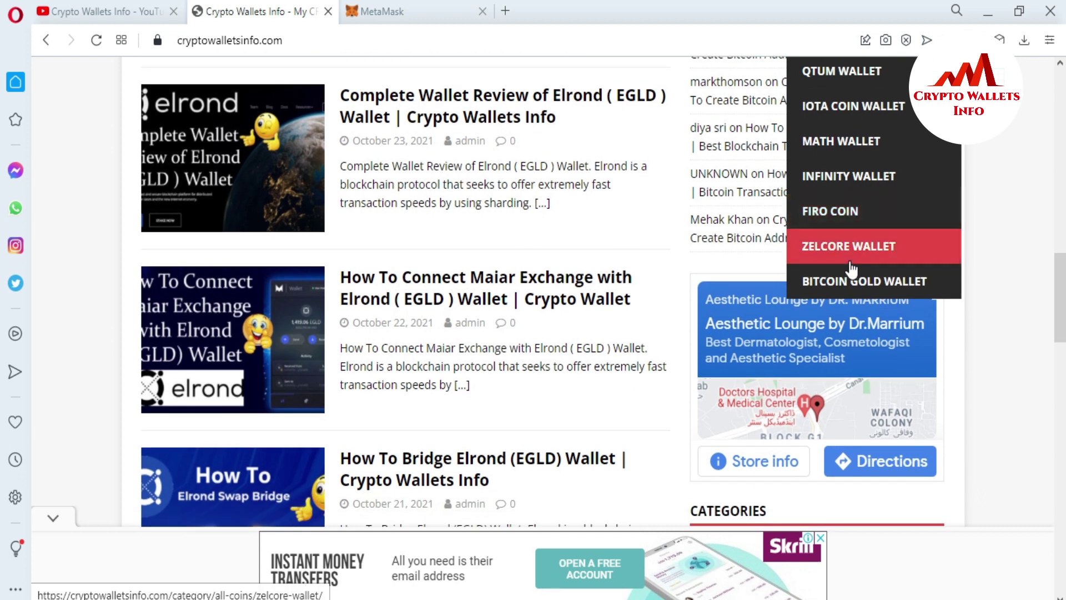
scroll(852, 269, "up", 2)
scroll(851, 268, "up", 10)
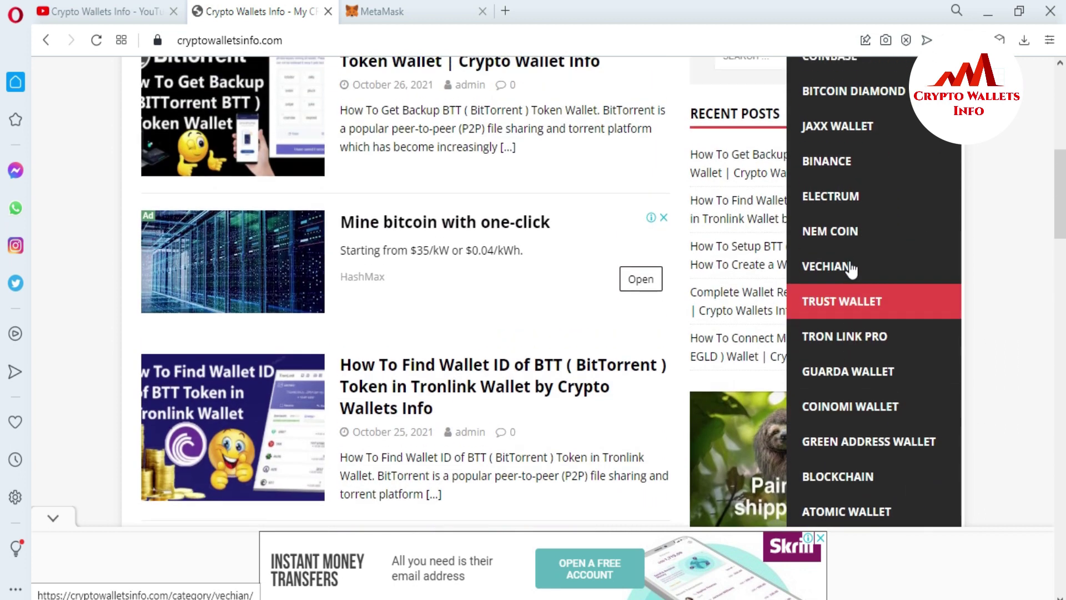
scroll(851, 269, "up", 2)
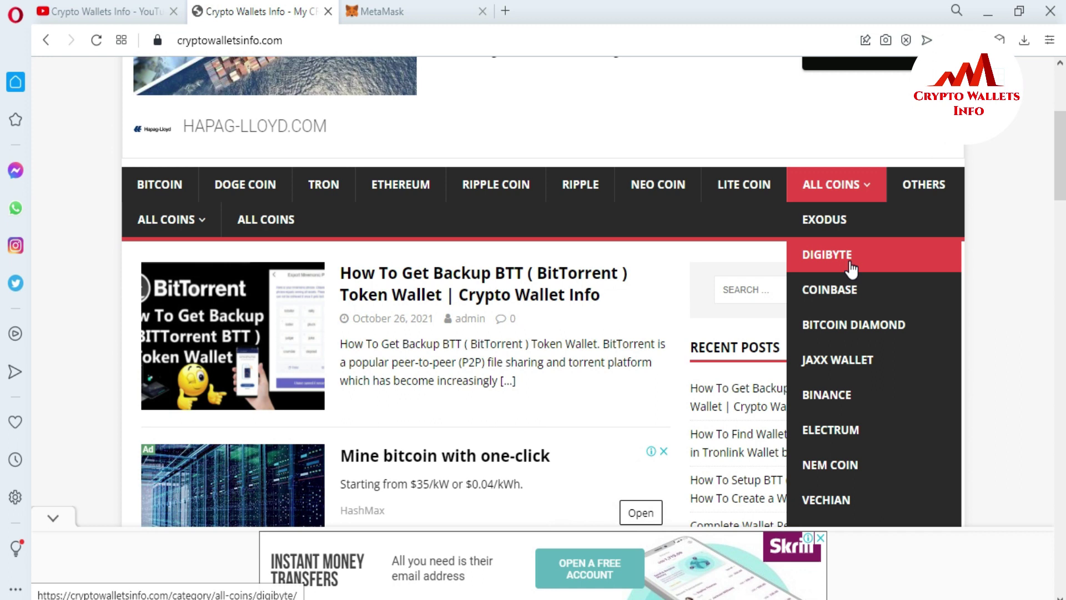
left_click(987, 220)
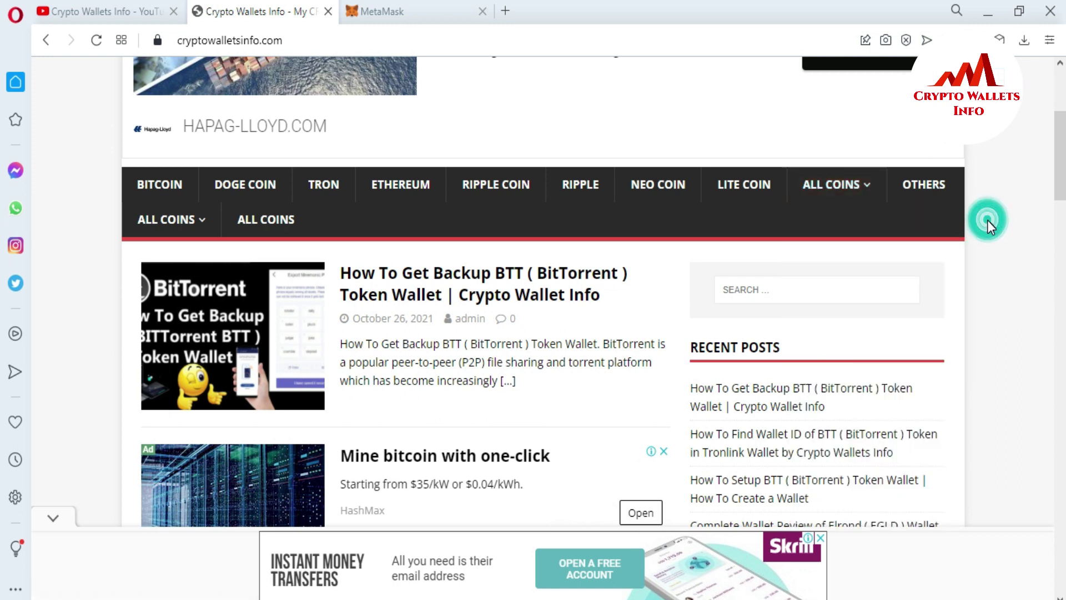